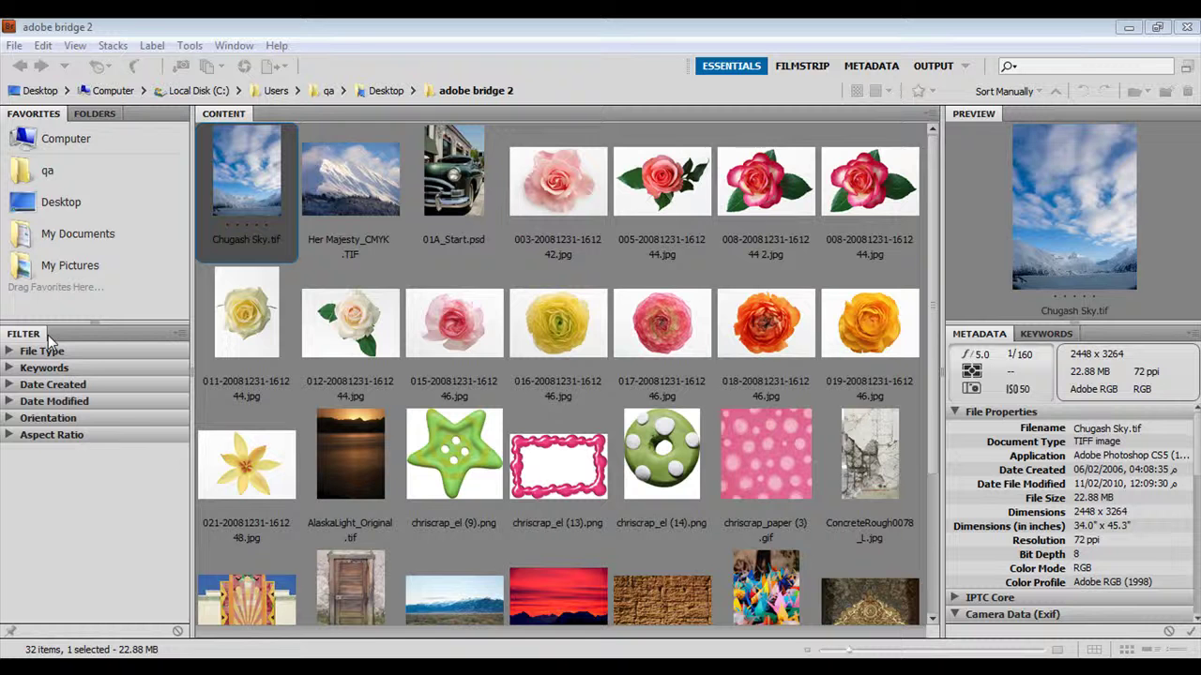
# Step: Select both 008 rose photos and show them side by side in the Filmstrip workspace
pyautogui.click(766, 183)
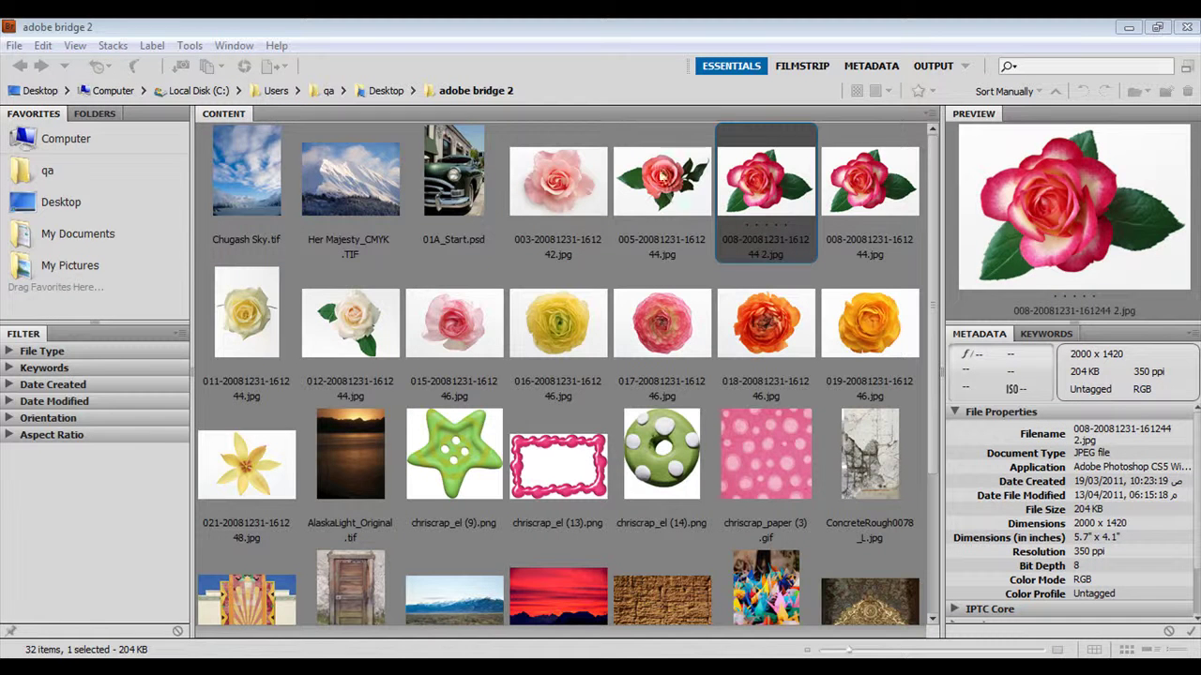
pyautogui.keyDown('ctrl'); pyautogui.click(869, 142); pyautogui.keyUp('ctrl')
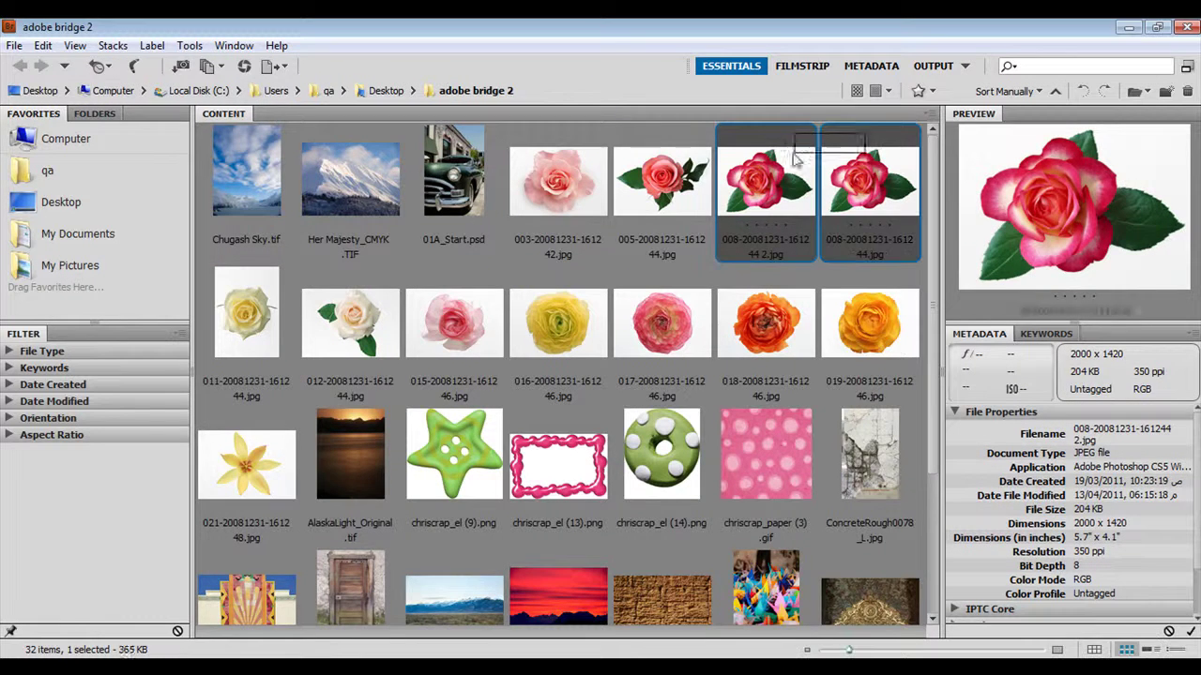
pyautogui.click(801, 67)
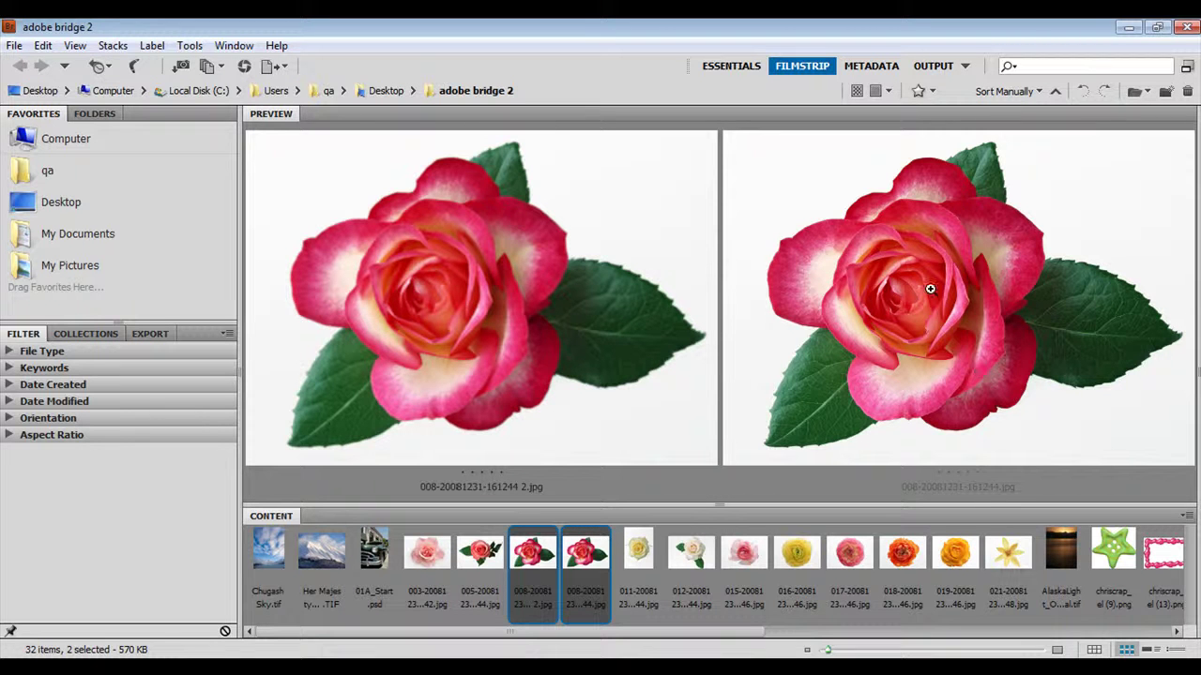
# Step: Compare matching petal areas of both roses under the loupe, then close both loupes
pyautogui.click(891, 193)
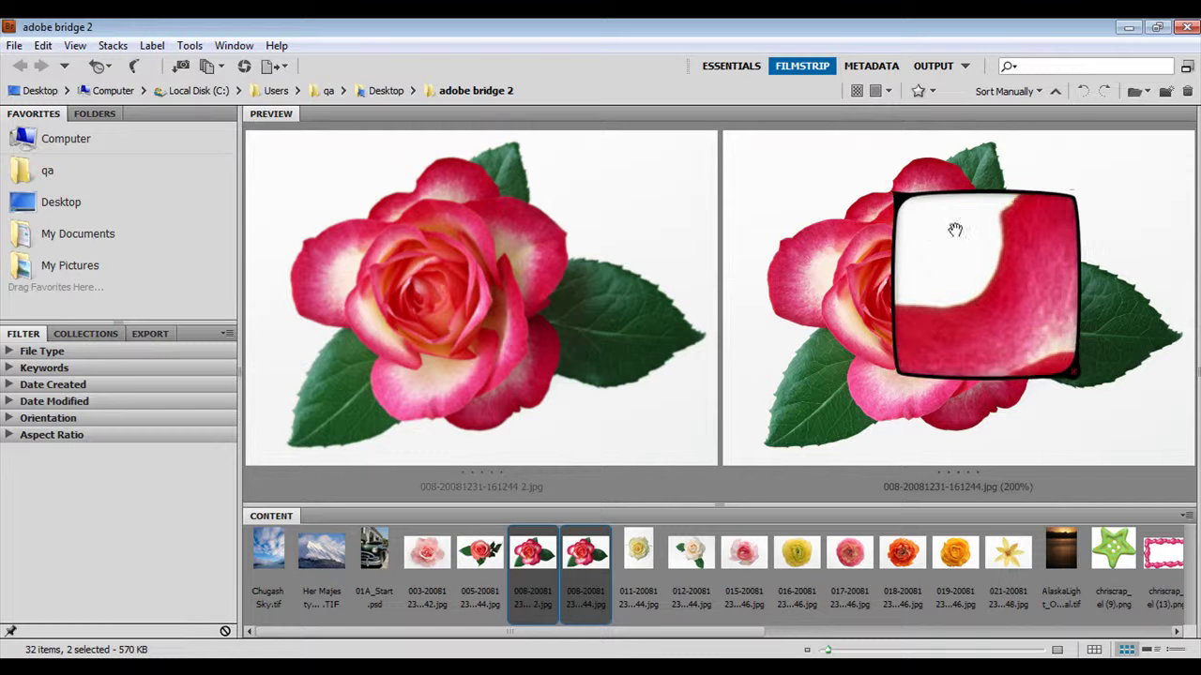
pyautogui.moveTo(967, 264); pyautogui.dragTo(962, 264)
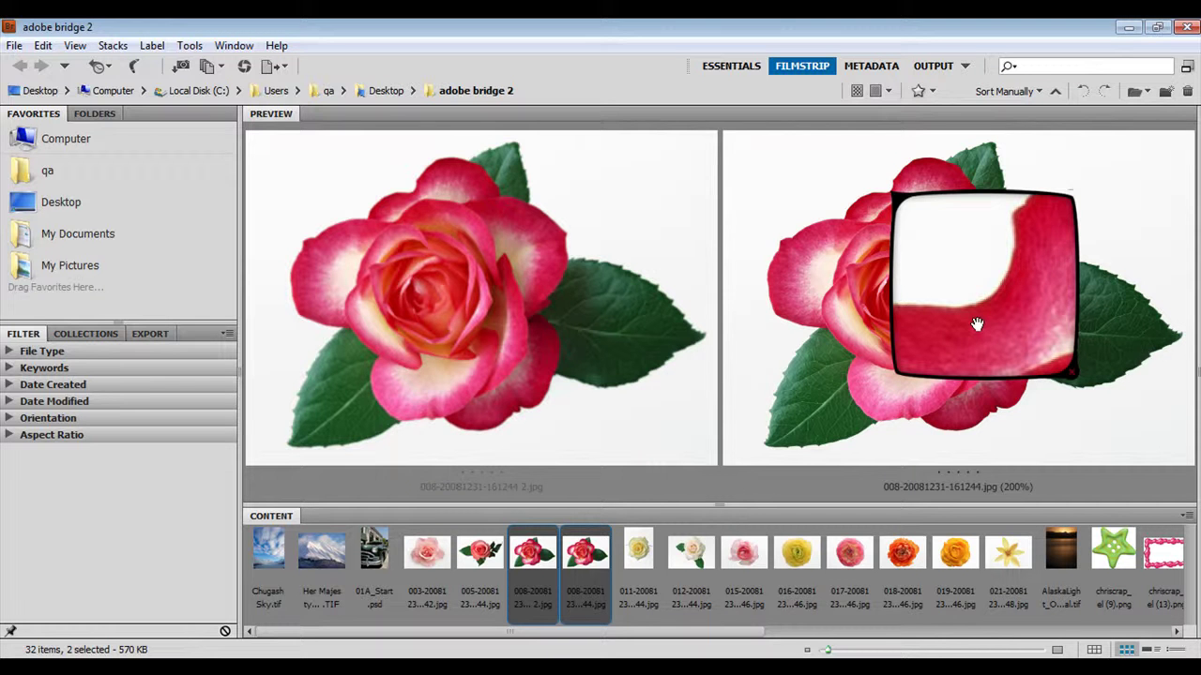
pyautogui.click(411, 194)
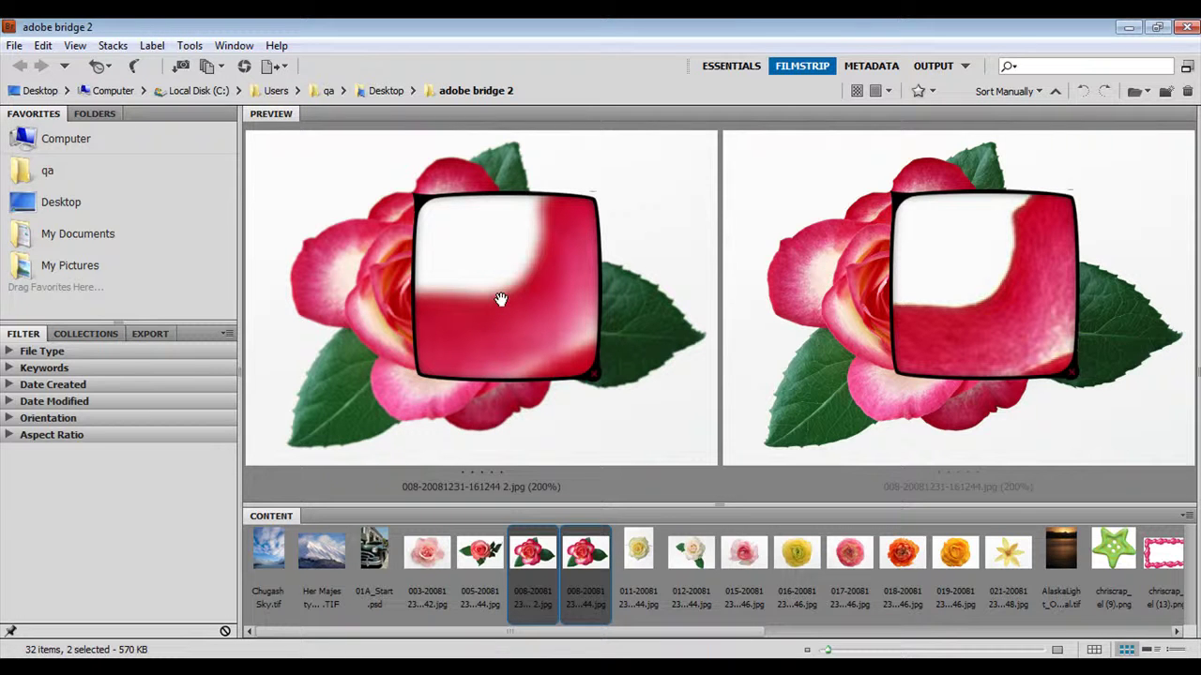
pyautogui.moveTo(502, 269)
pyautogui.mouseDown()
pyautogui.moveTo(521, 323)
pyautogui.moveTo(502, 280)
pyautogui.mouseUp()
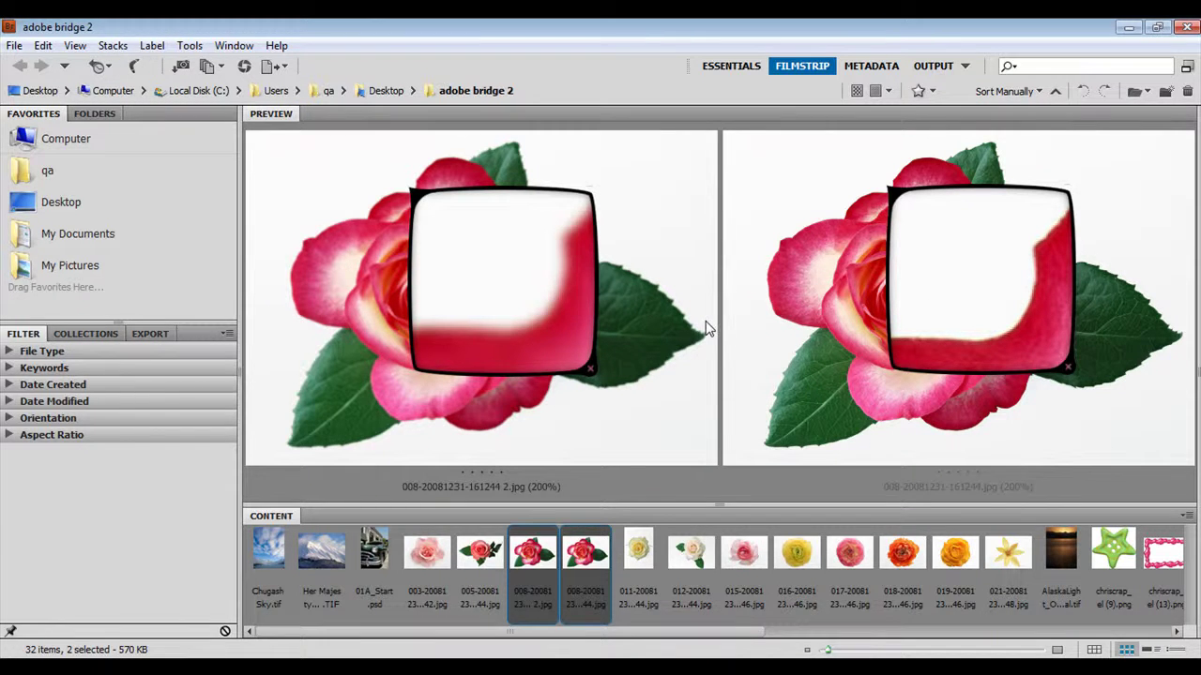
pyautogui.click(590, 369)
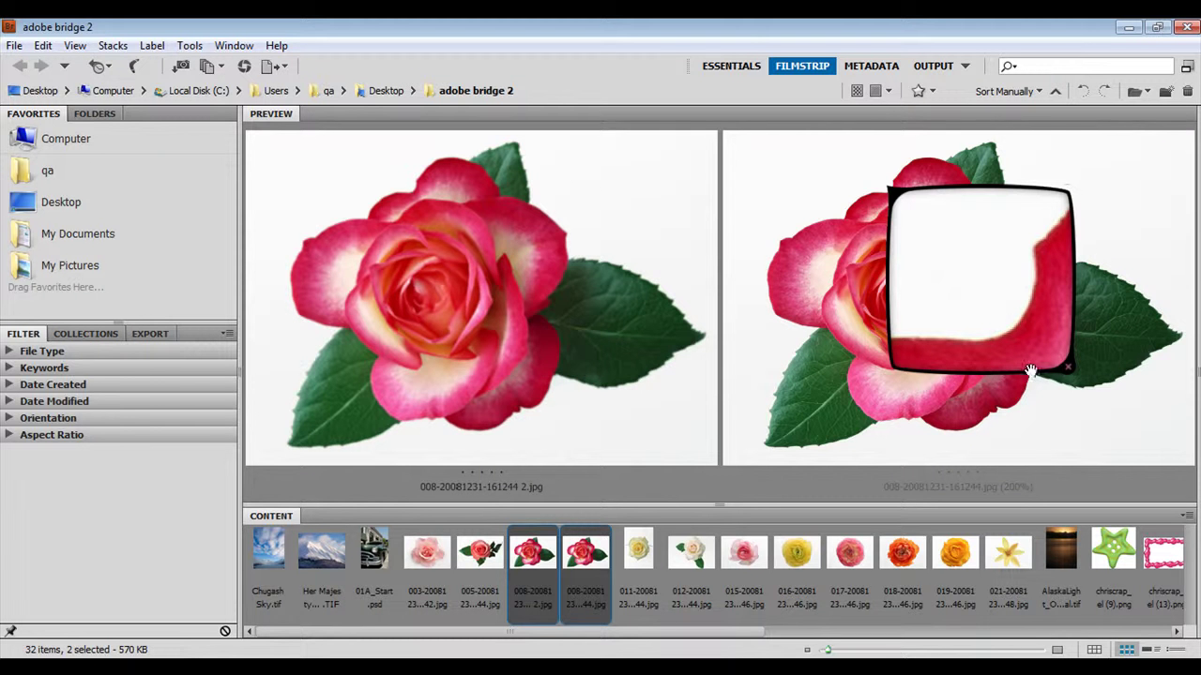
pyautogui.click(1071, 368)
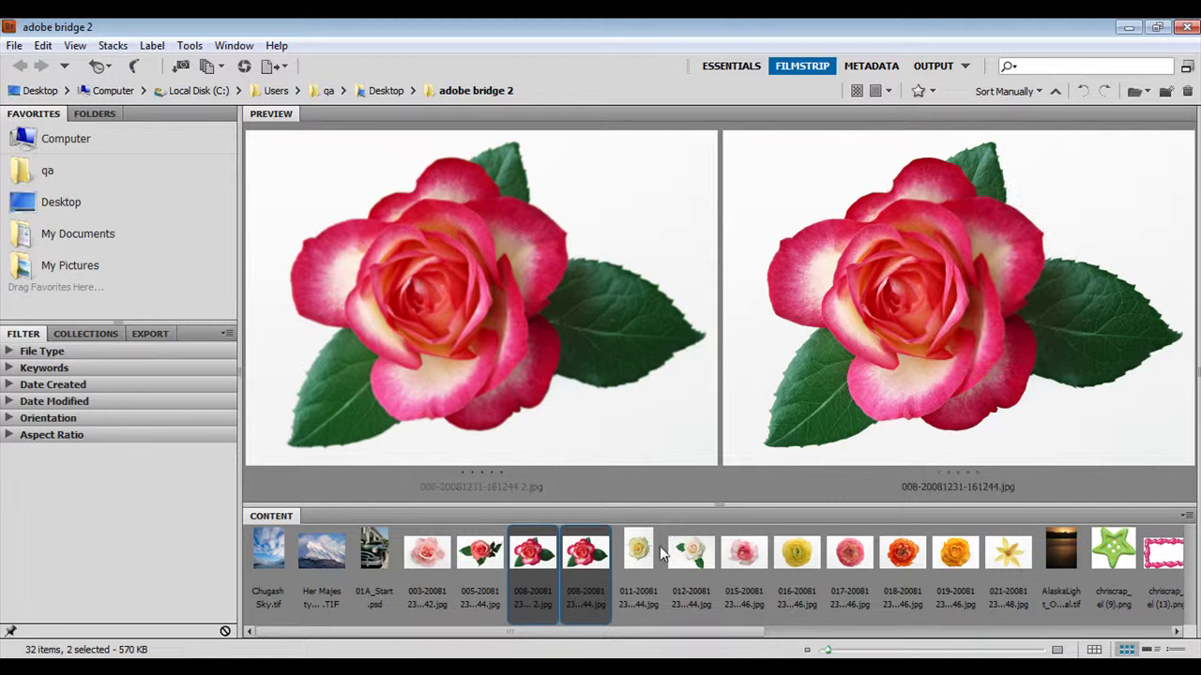
pyautogui.click(585, 558)
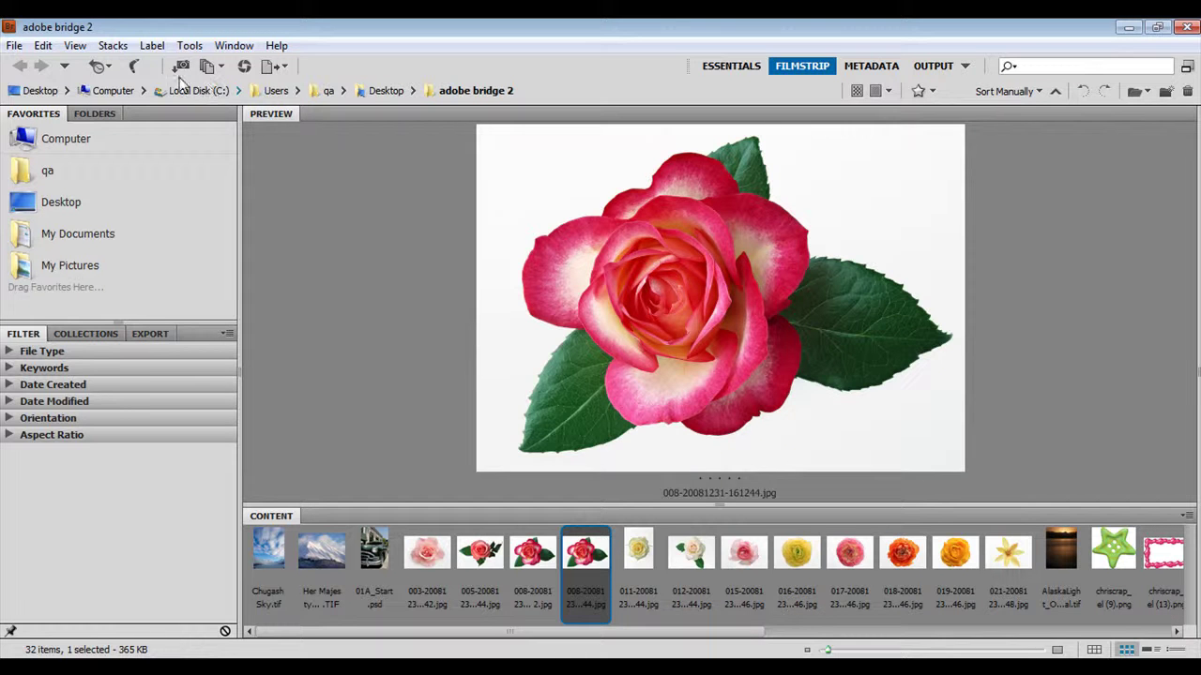
pyautogui.click(167, 52)
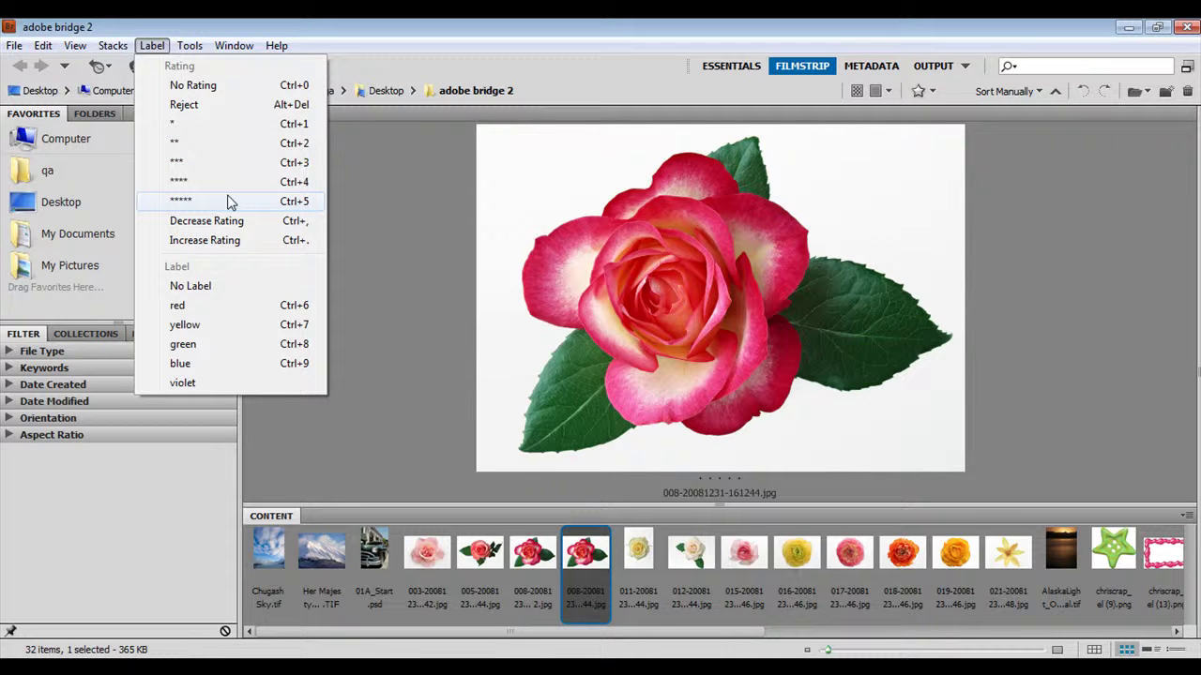
pyautogui.click(229, 202)
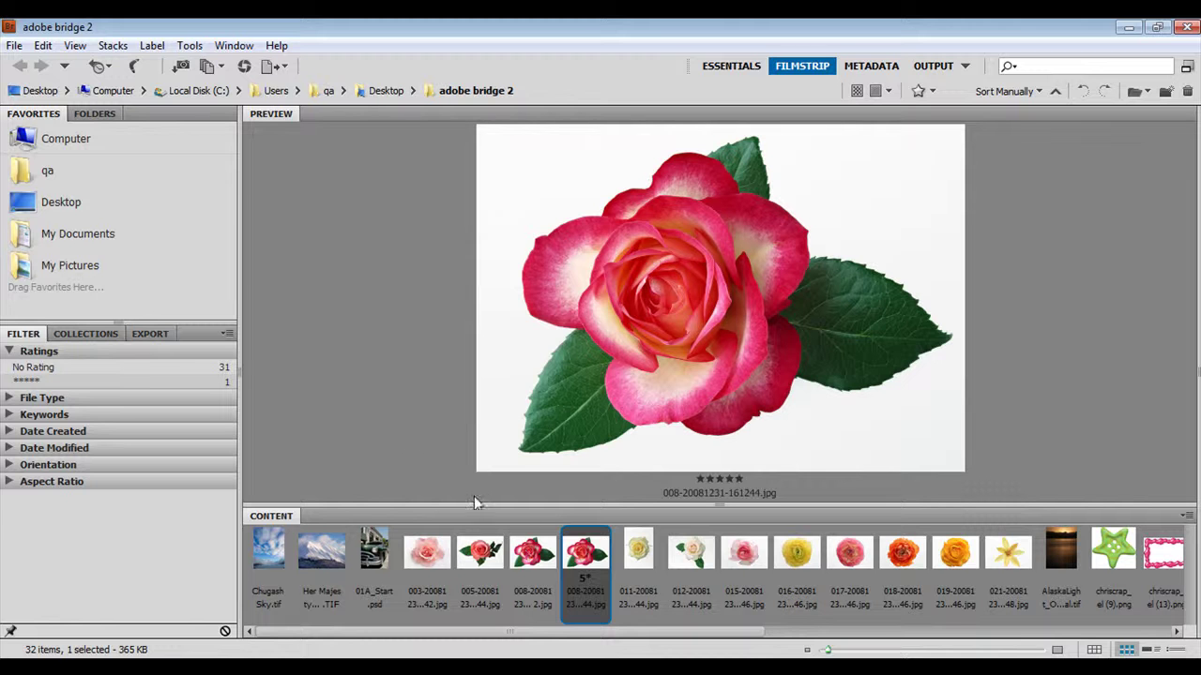
pyautogui.click(156, 47)
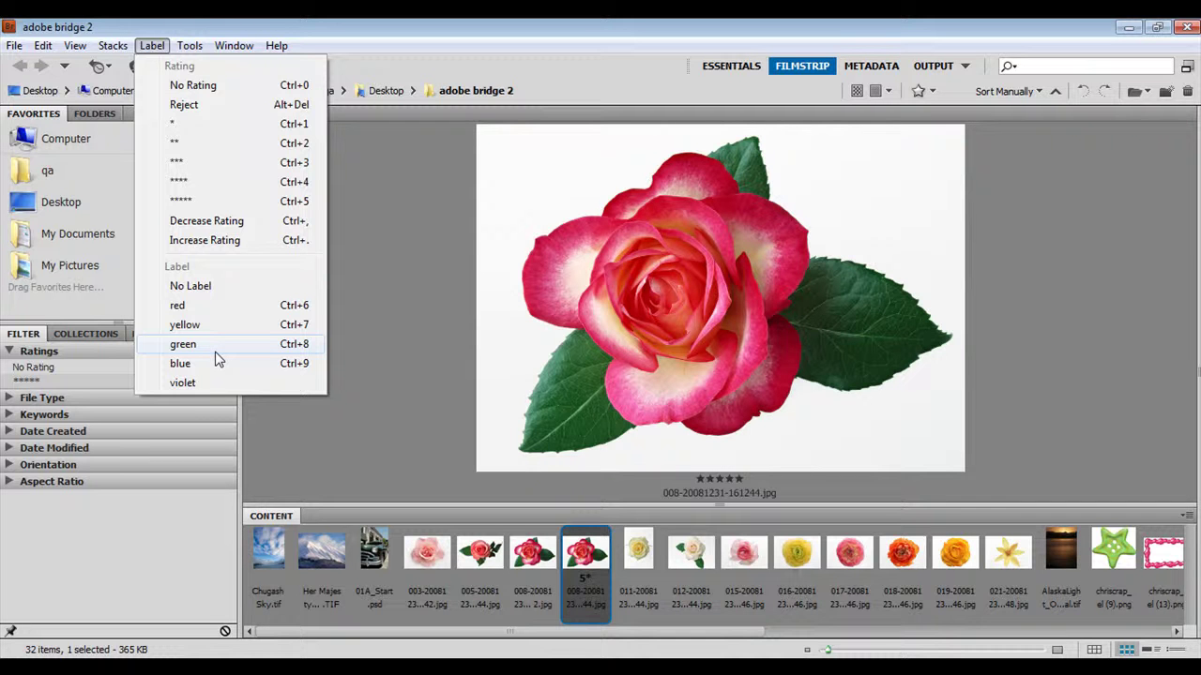
pyautogui.click(184, 345)
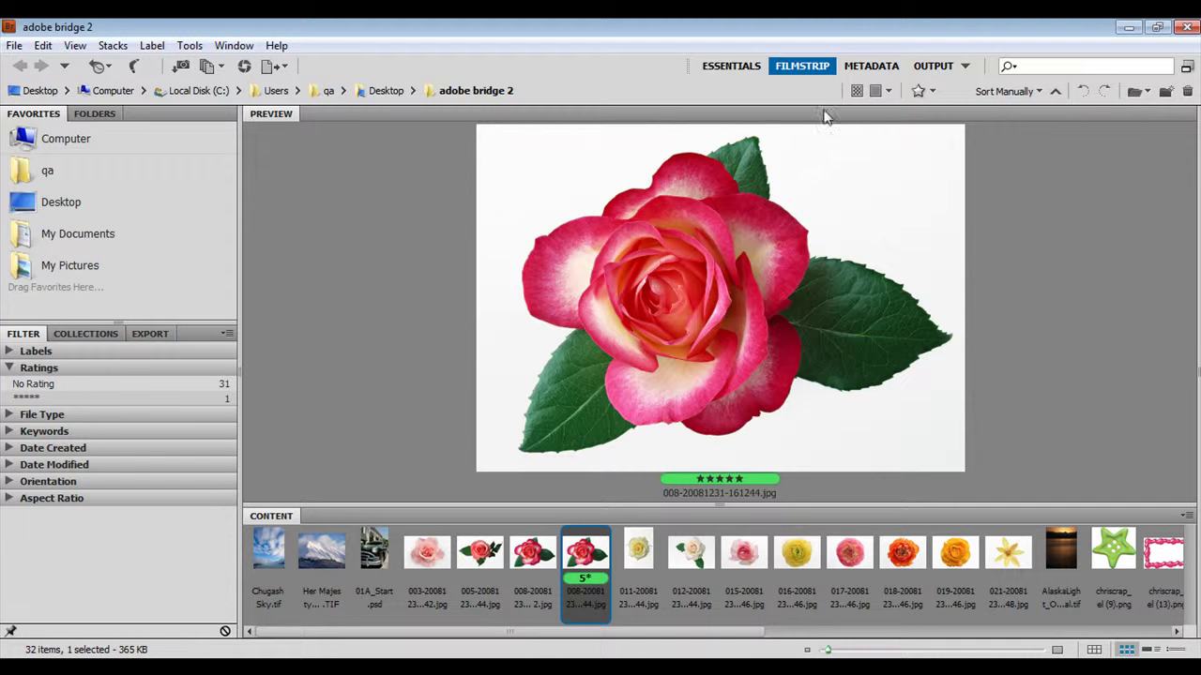
pyautogui.click(732, 65)
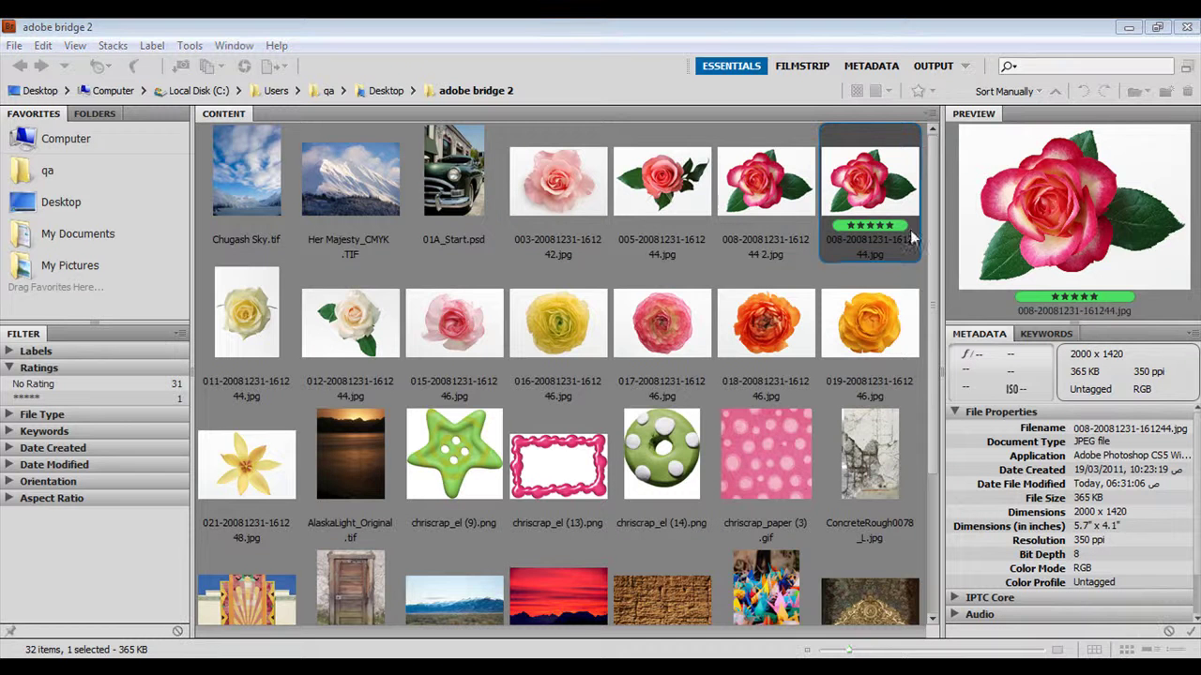
# Step: Select the rose thumbnails from 003 through 019 as one eleven-photo range
pyautogui.click(153, 47)
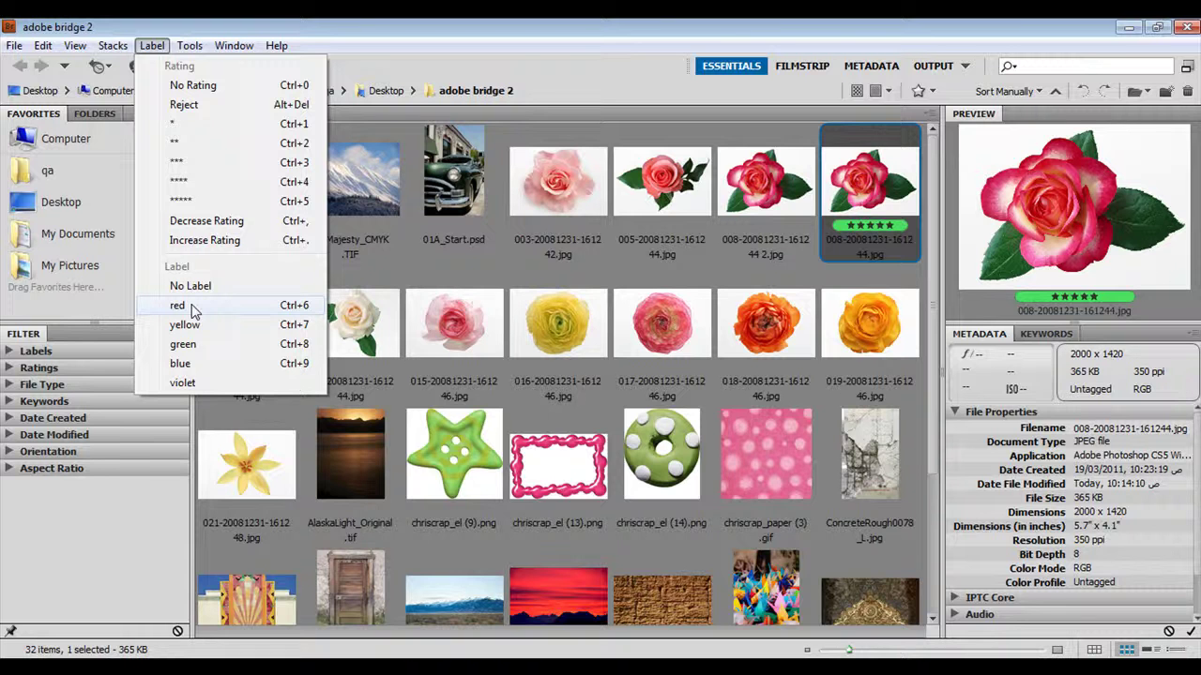
pyautogui.click(559, 185)
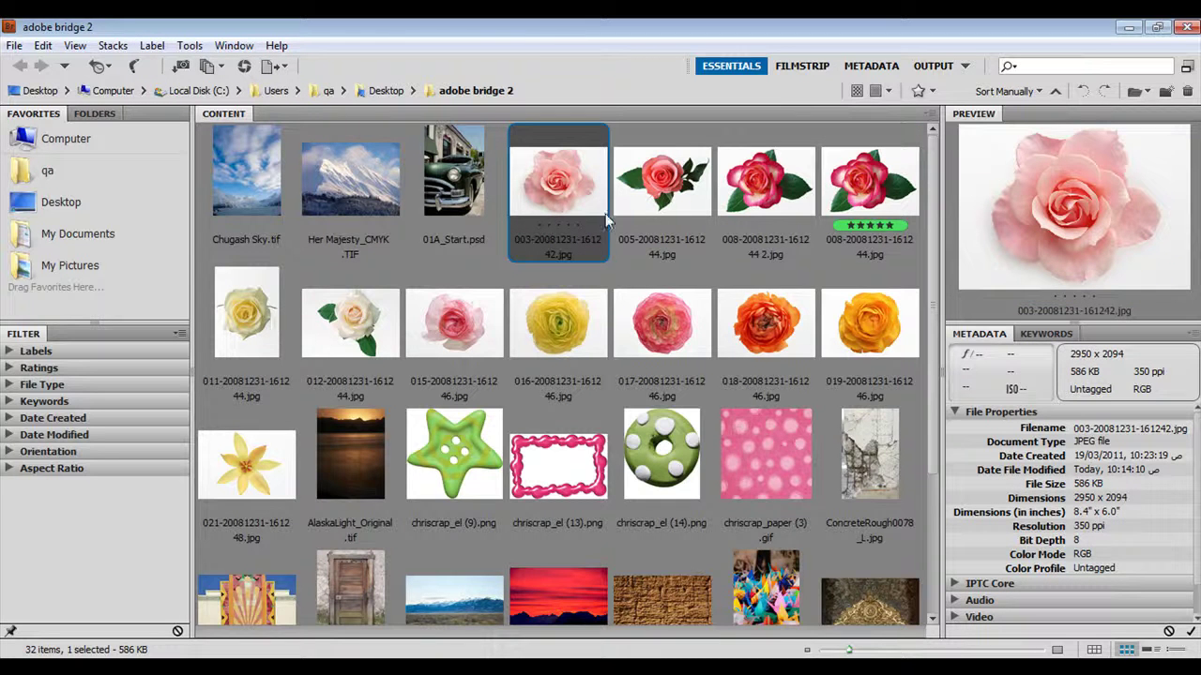
pyautogui.keyDown('shift'); pyautogui.click(907, 335); pyautogui.keyUp('shift')
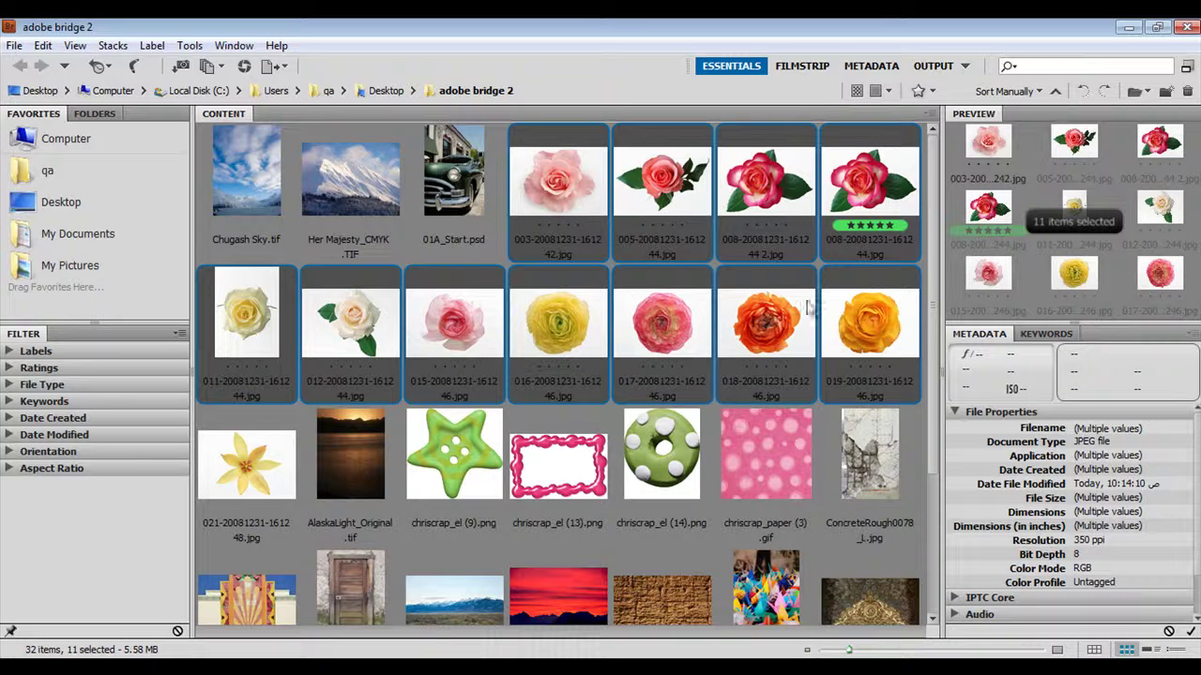
# Step: Create and assign the keyword 'rose' to the eleven roses, then filter by it
pyautogui.click(1040, 335)
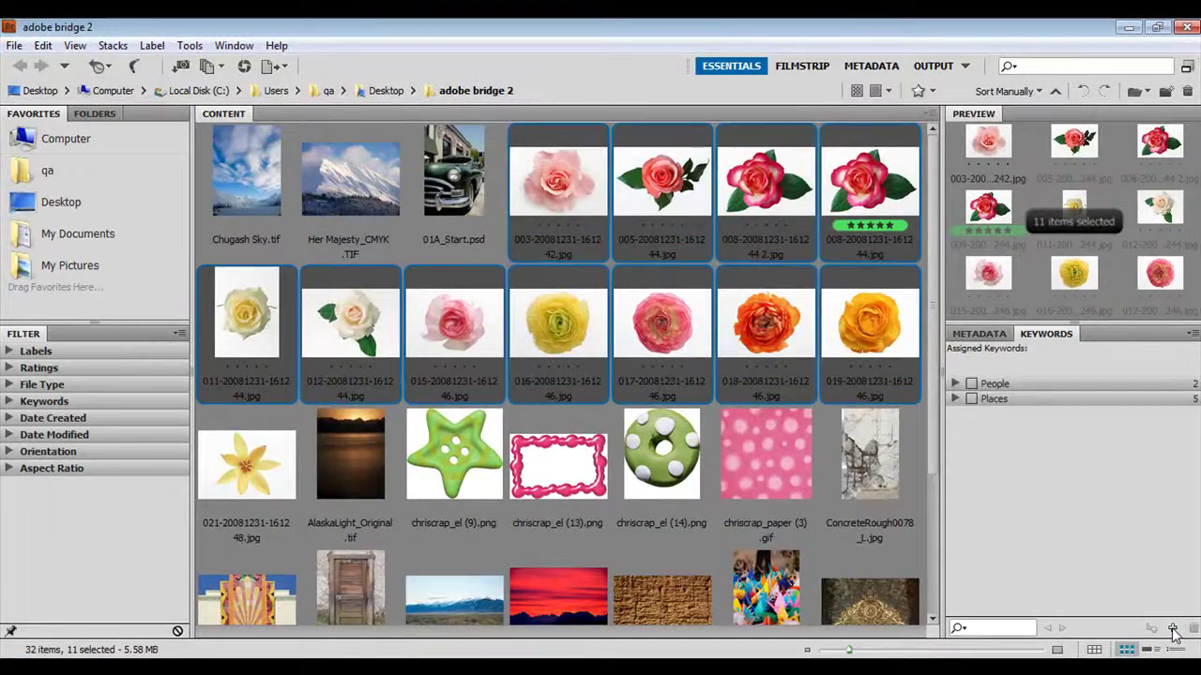
pyautogui.click(1088, 489)
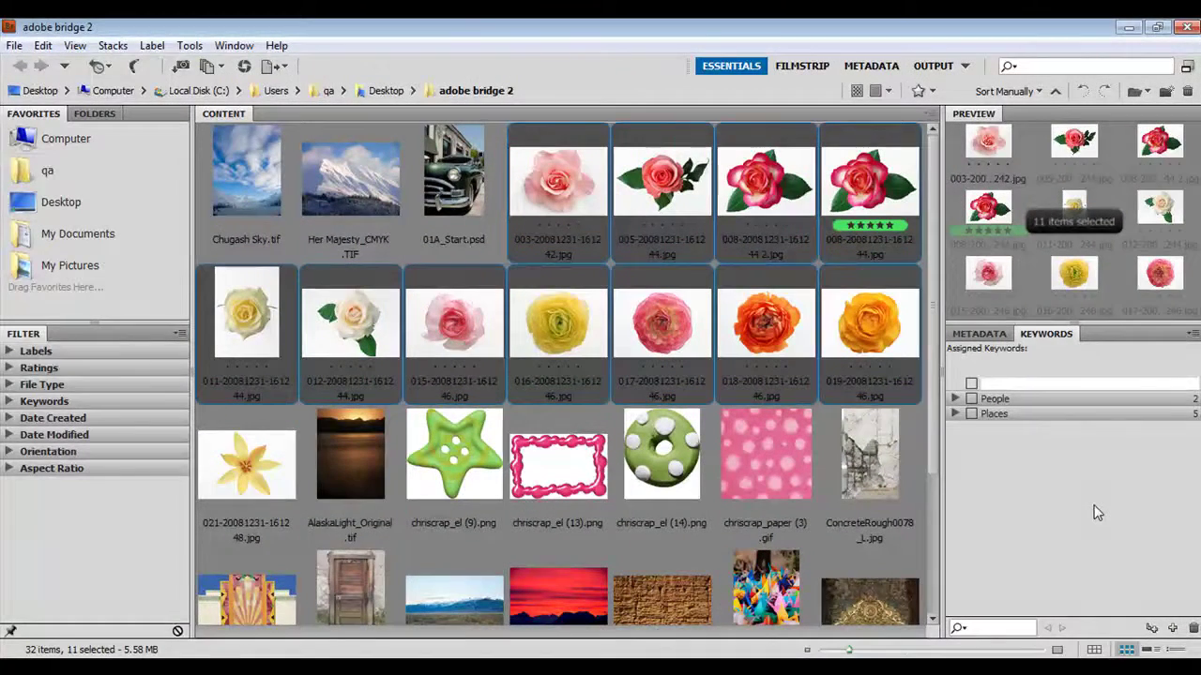
pyautogui.write('rose')
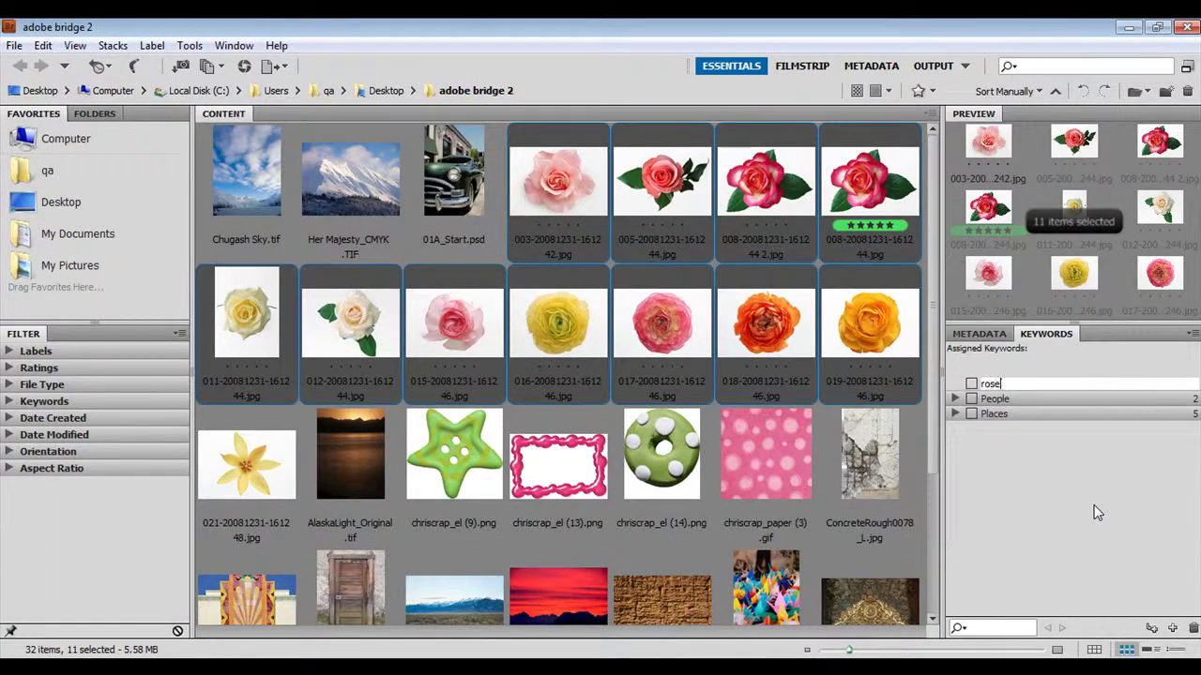
pyautogui.press('Return')
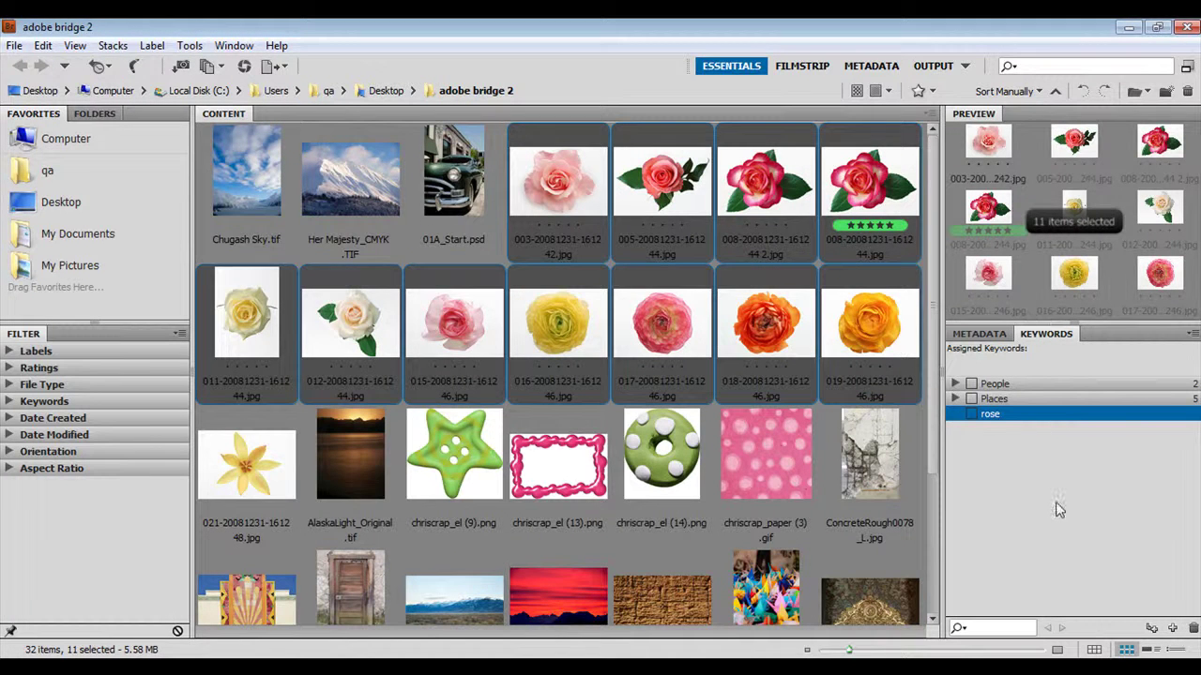
pyautogui.click(972, 414)
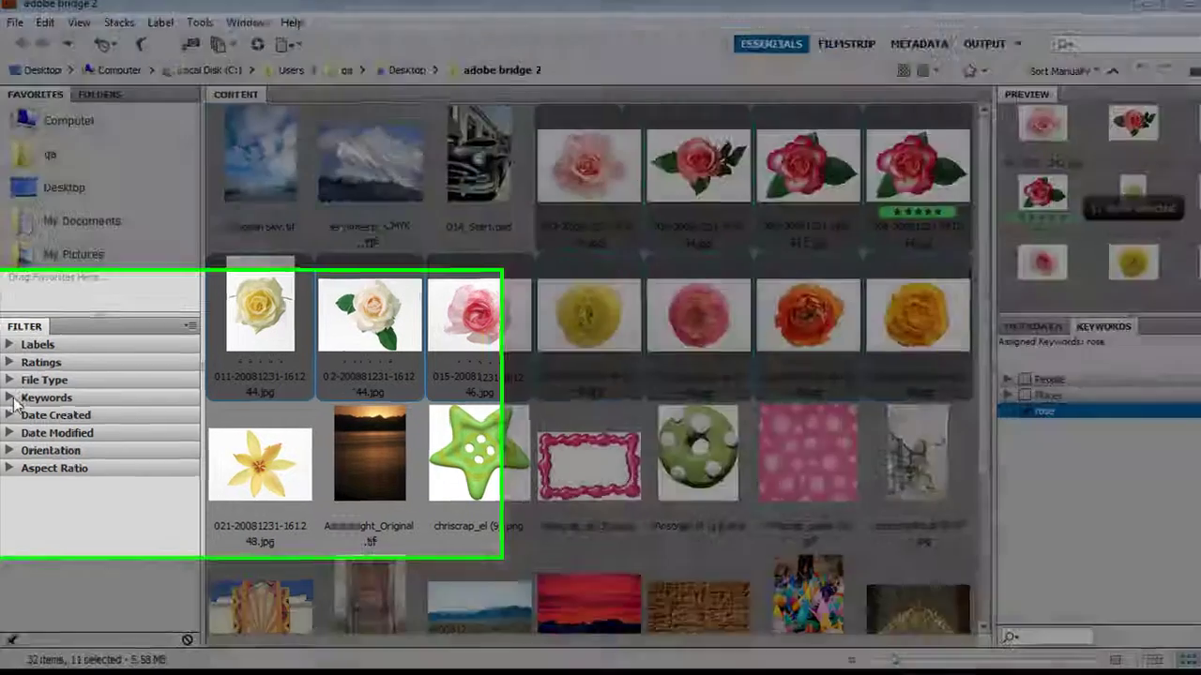
pyautogui.click(12, 400)
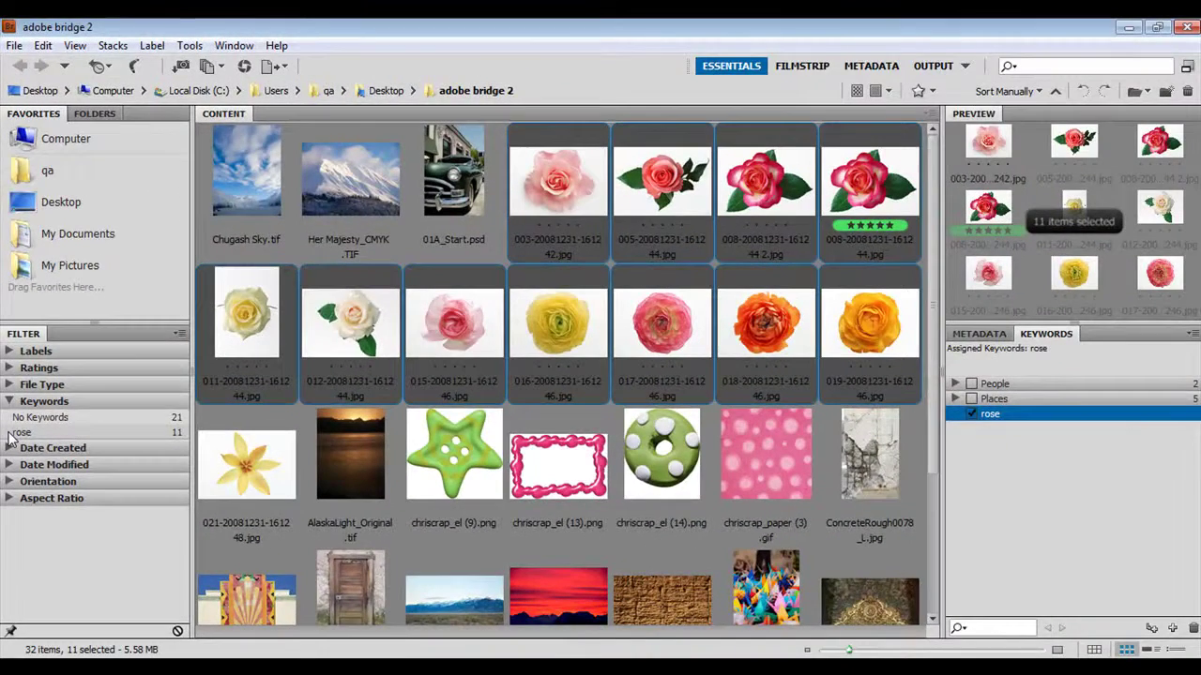
pyautogui.click(11, 433)
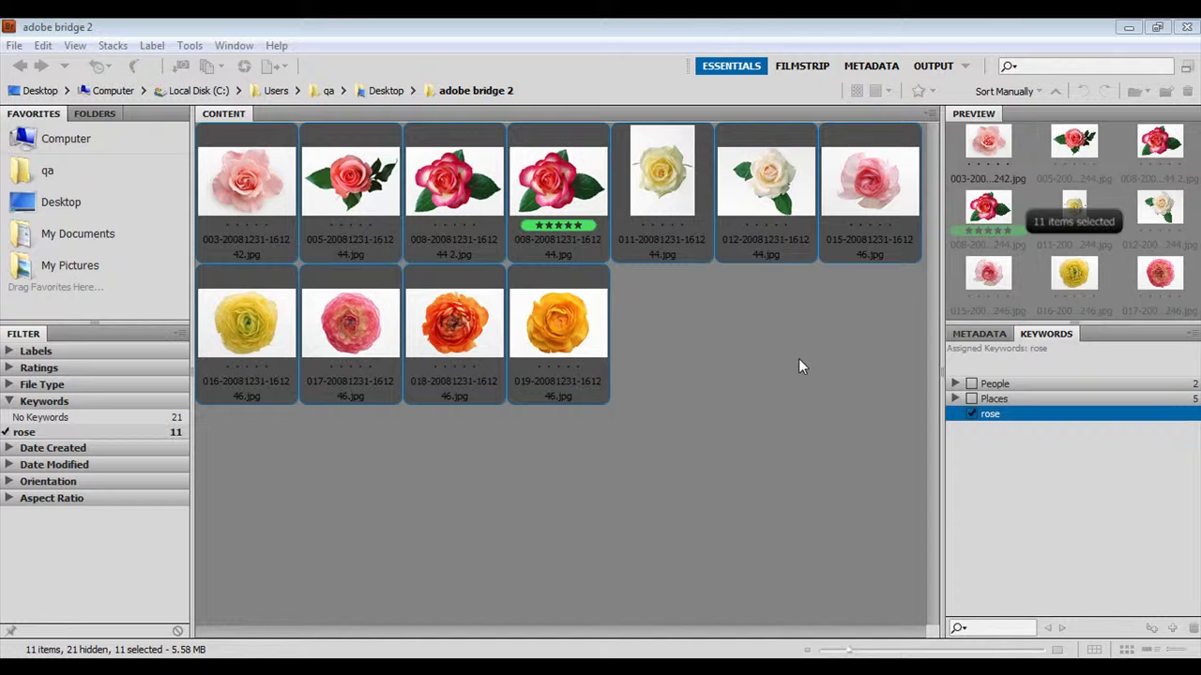
# Step: Filter to five-star, green-labelled images and remove the rose keyword filter
pyautogui.click(11, 354)
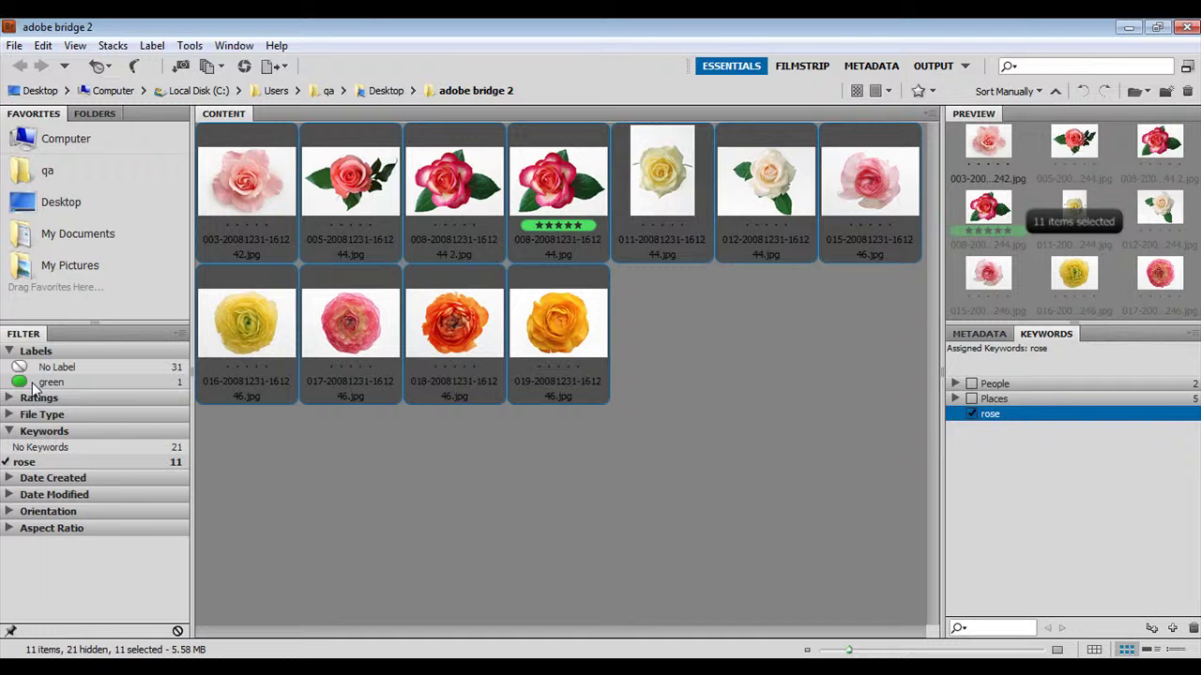
pyautogui.click(9, 398)
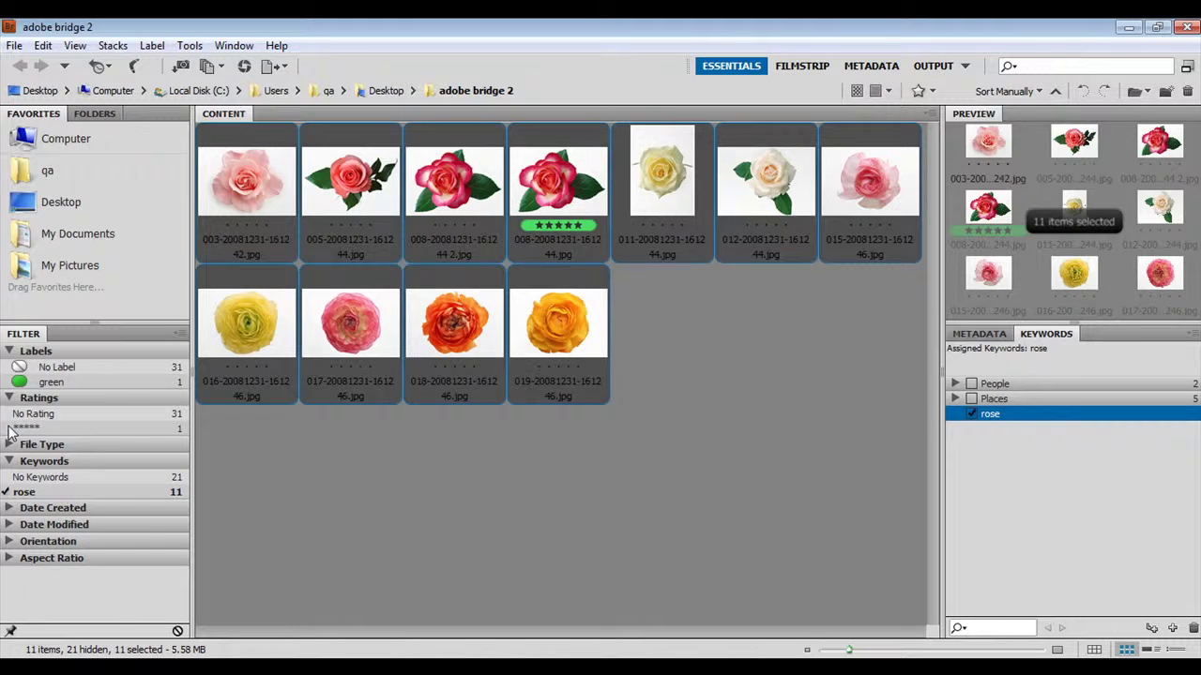
pyautogui.click(9, 429)
pyautogui.click(9, 491)
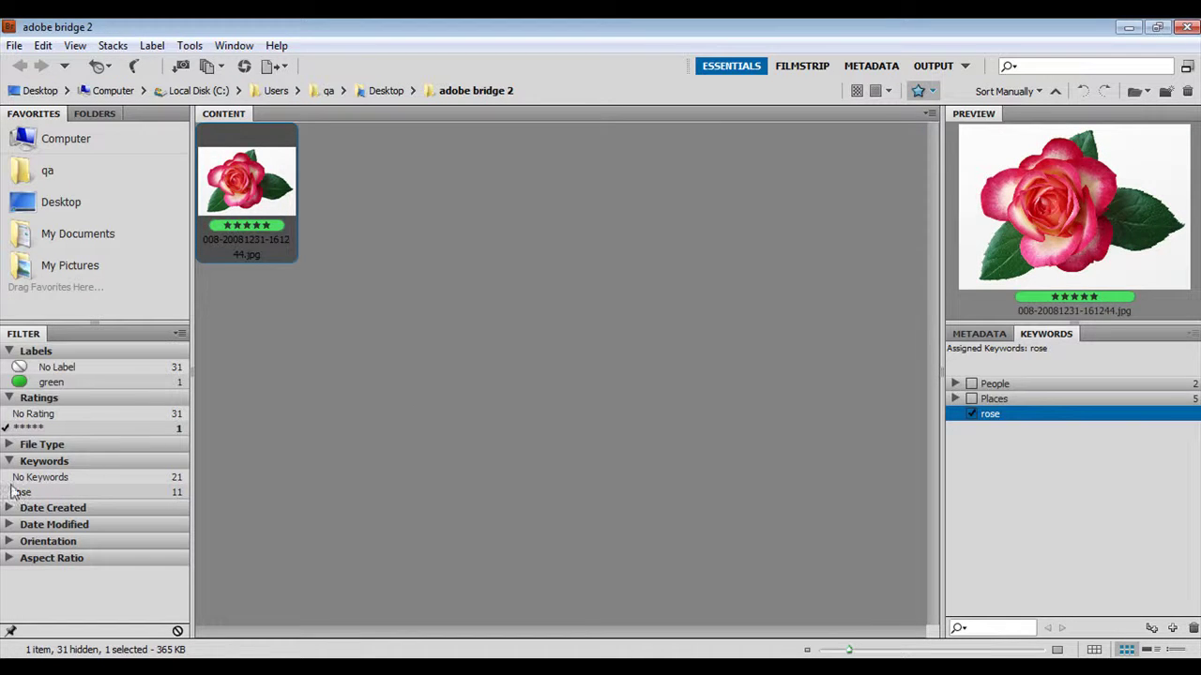
pyautogui.click(8, 383)
# Step: Clear rating and label filters and try GIF, JPEG and Photoshop filters, ending unfiltered
pyautogui.click(10, 445)
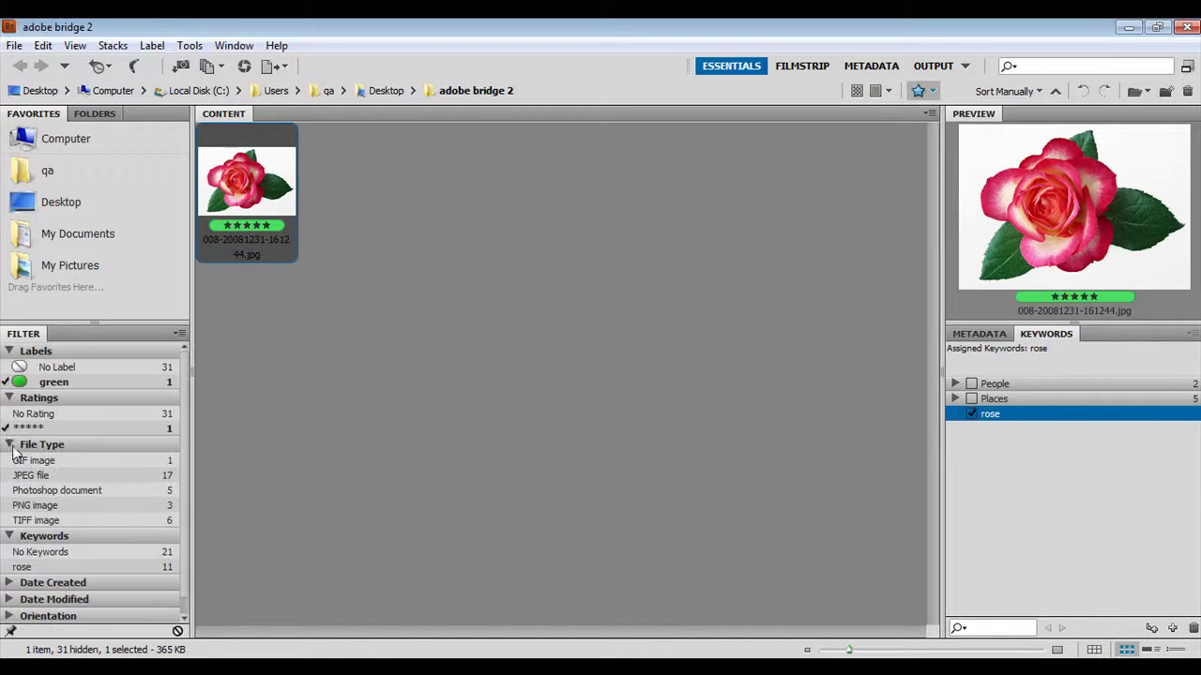
pyautogui.click(12, 461)
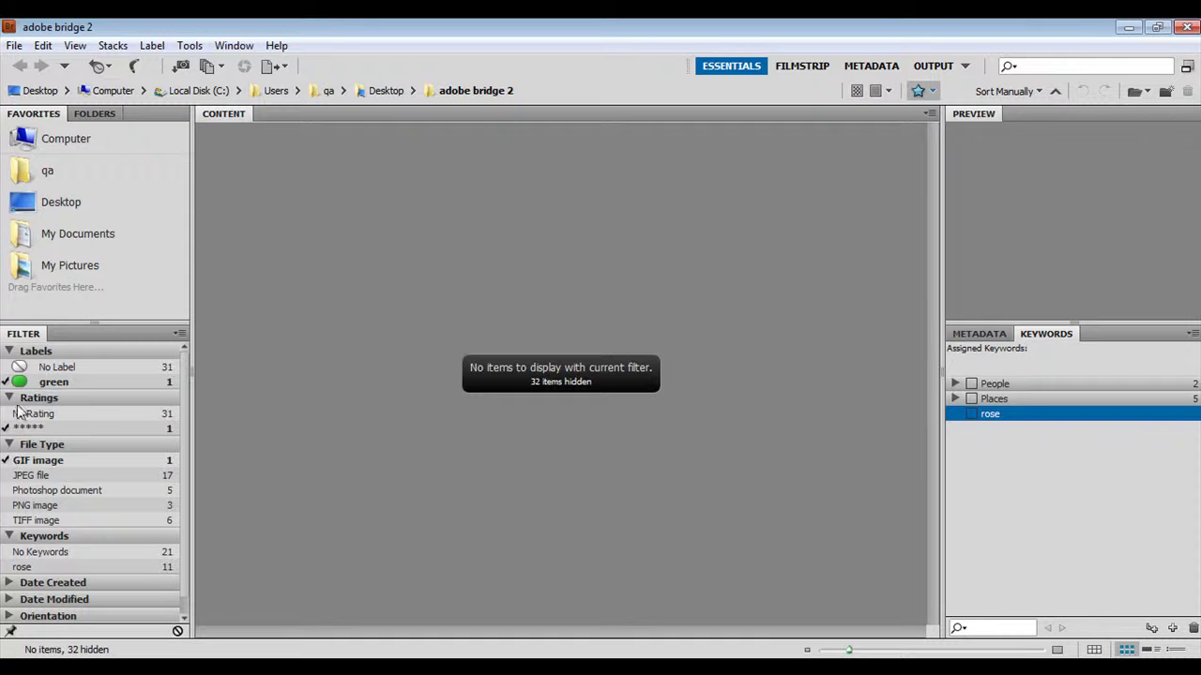
pyautogui.click(14, 428)
pyautogui.click(8, 382)
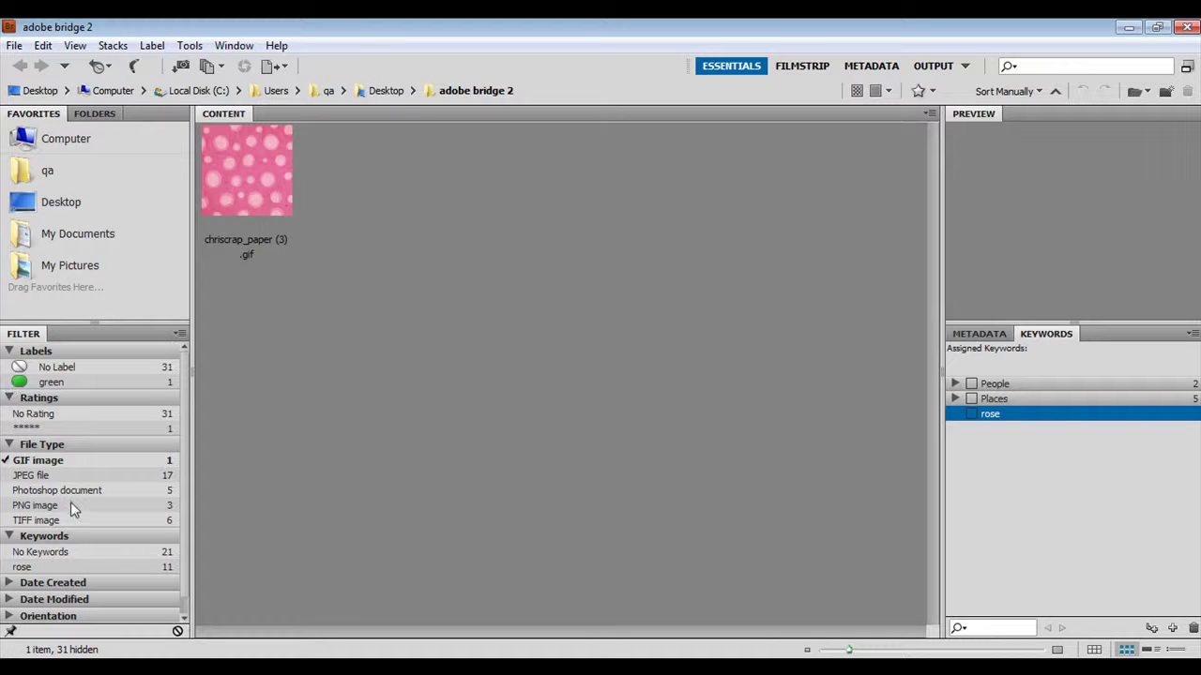
pyautogui.click(11, 476)
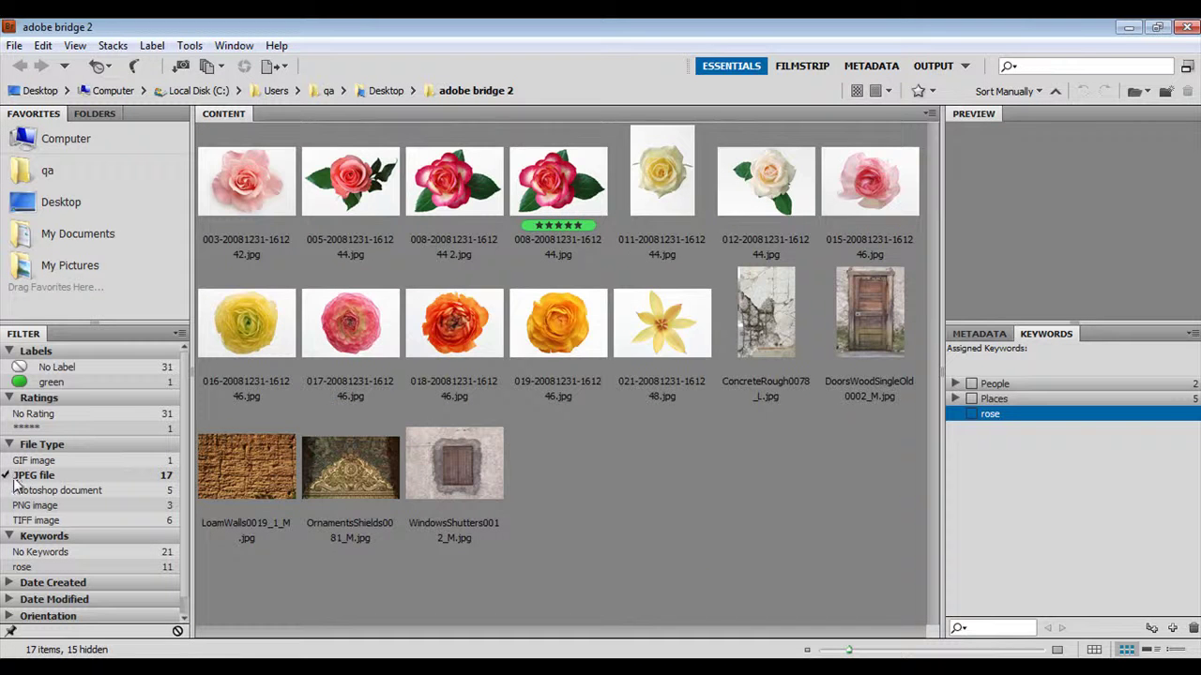
pyautogui.click(13, 479)
pyautogui.click(11, 492)
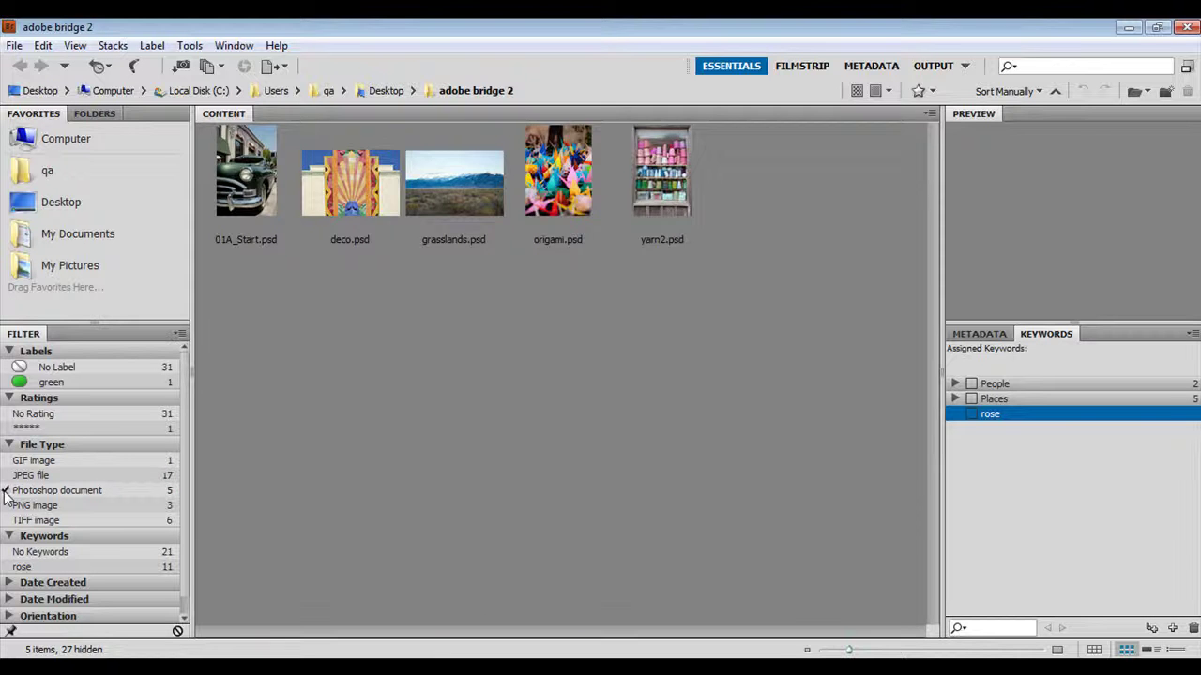
pyautogui.click(10, 491)
pyautogui.click(8, 445)
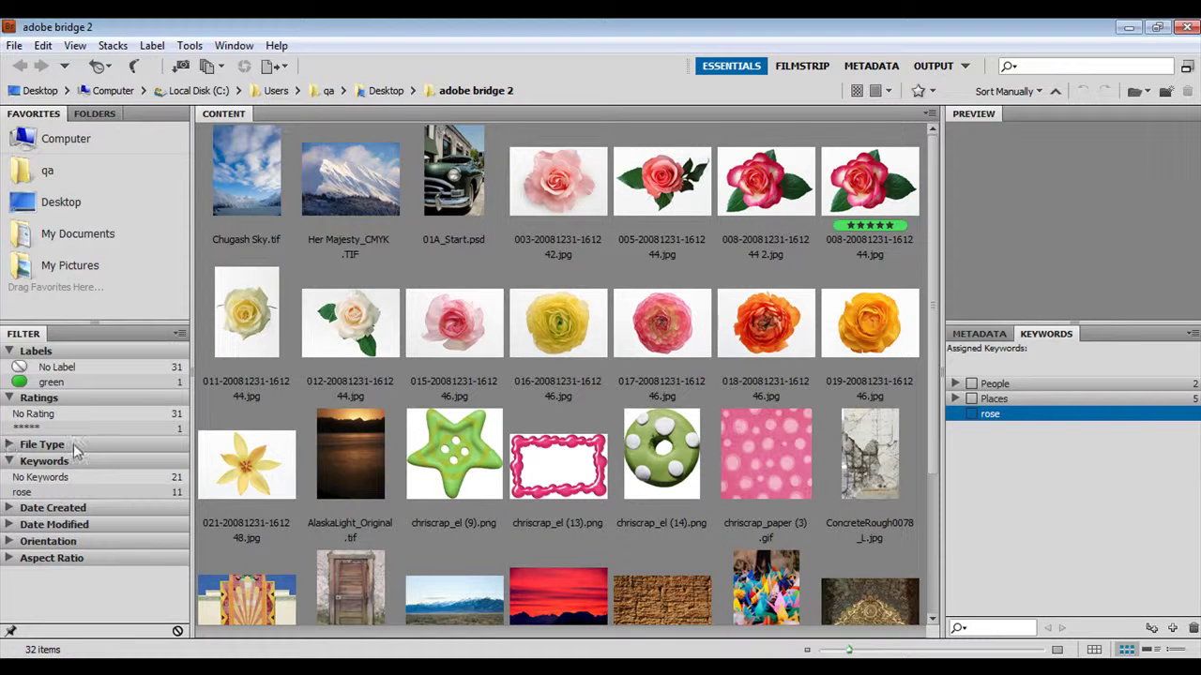
pyautogui.click(9, 462)
pyautogui.click(8, 397)
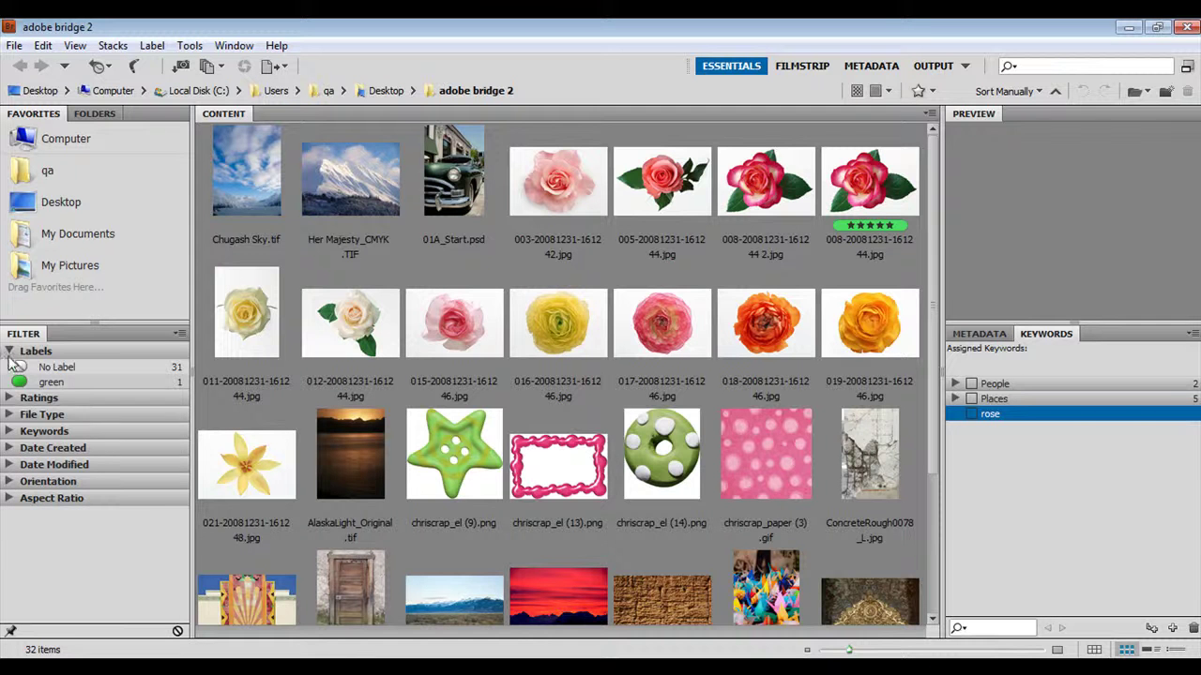
pyautogui.click(9, 351)
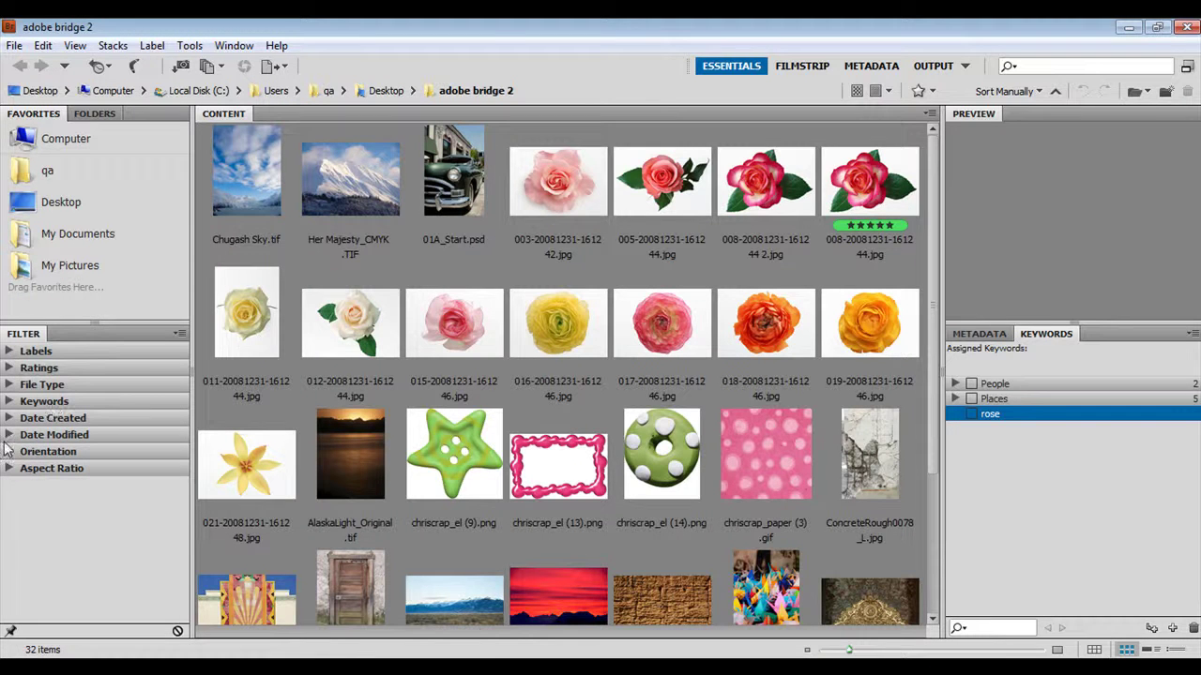
pyautogui.click(10, 419)
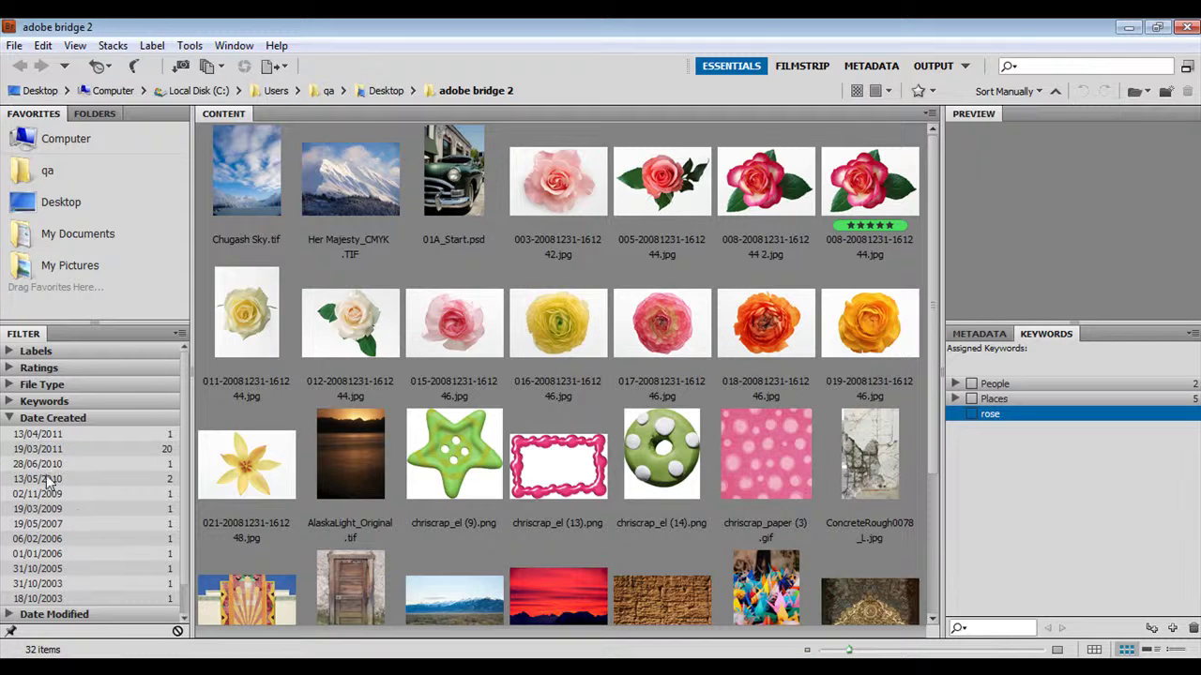
pyautogui.click(46, 464)
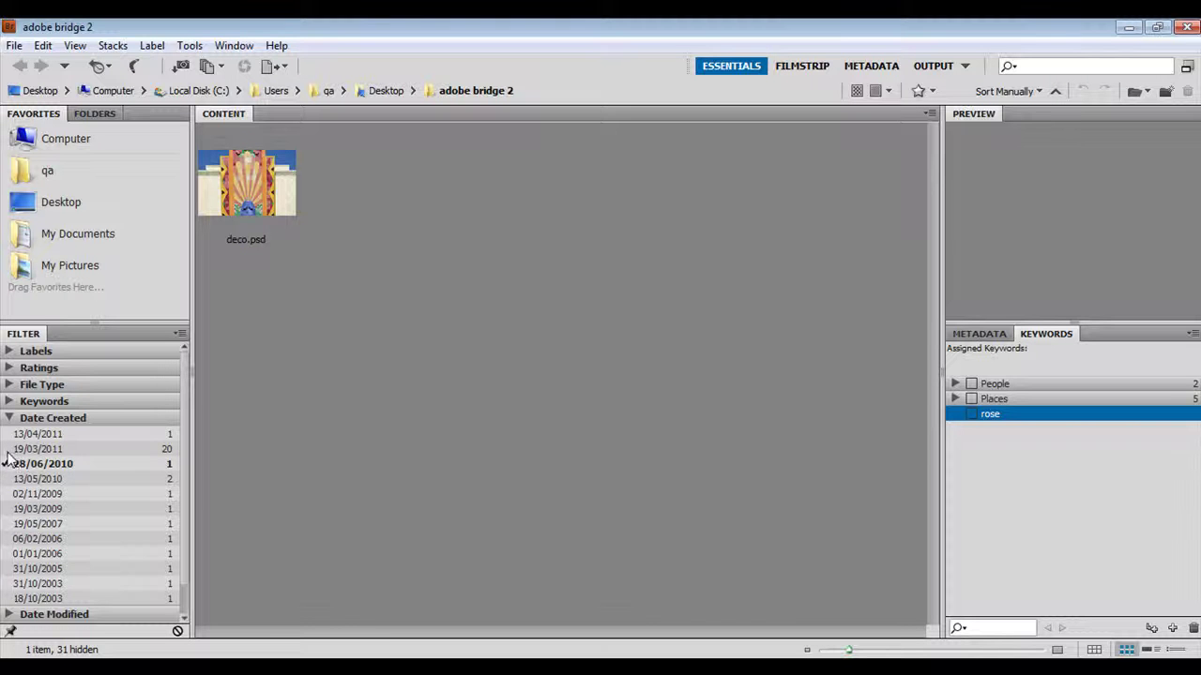
pyautogui.click(13, 463)
pyautogui.click(14, 418)
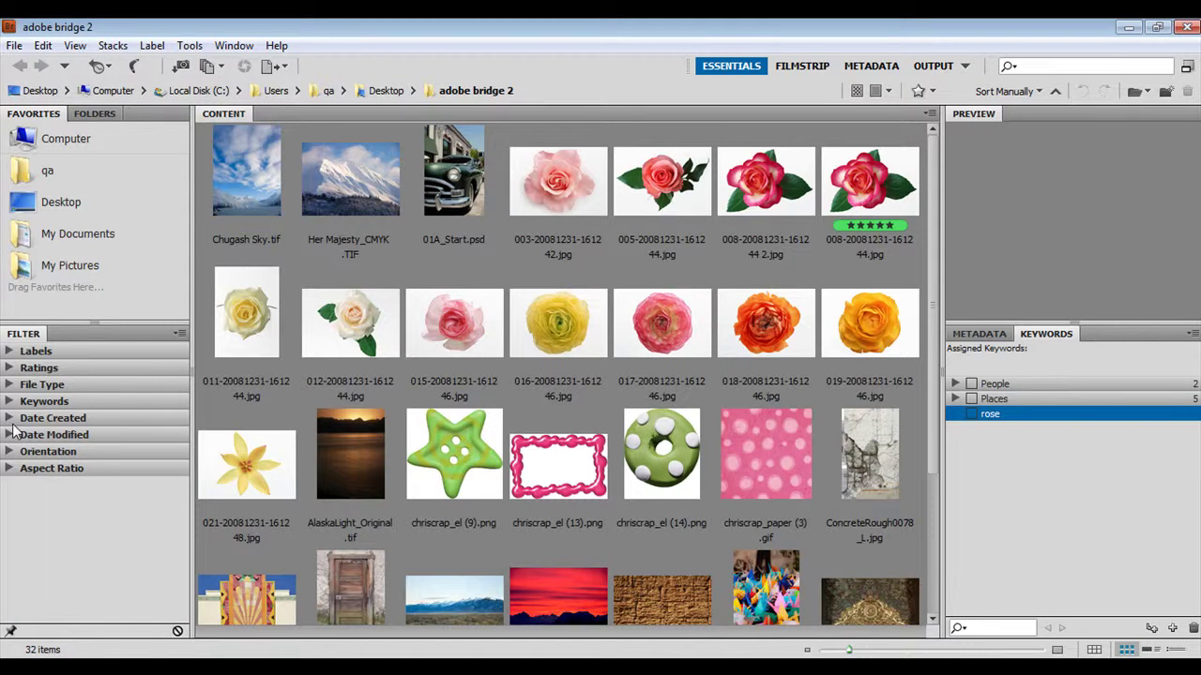
pyautogui.click(13, 435)
pyautogui.click(12, 421)
pyautogui.click(13, 453)
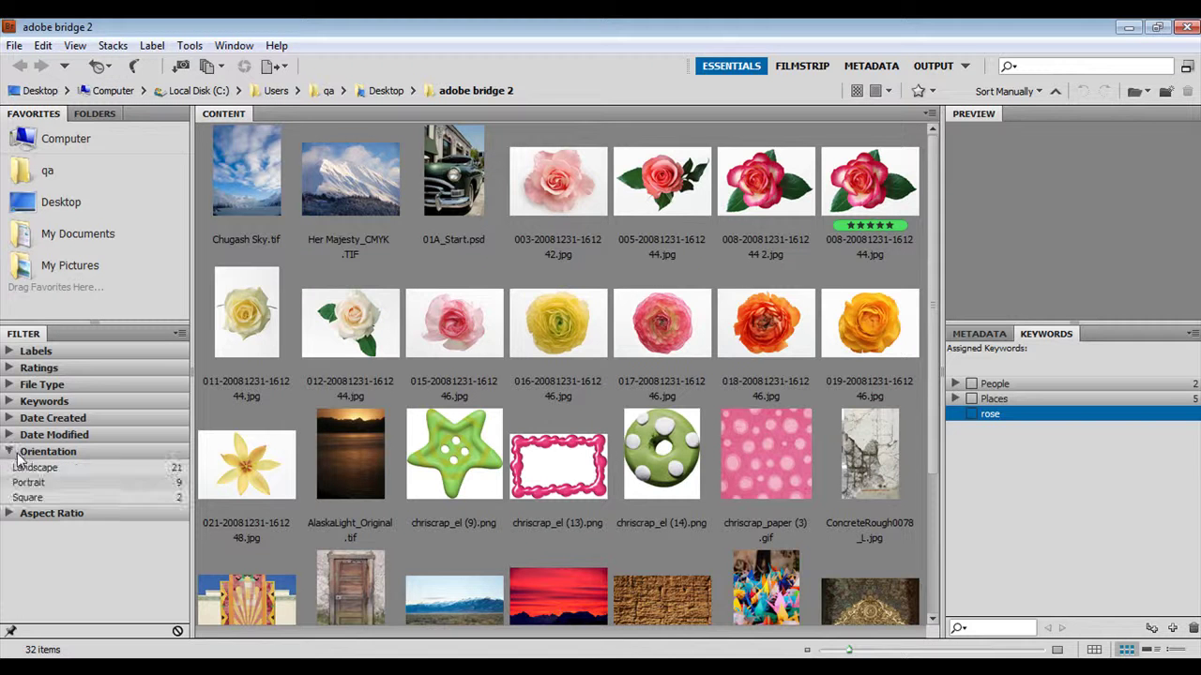
pyautogui.click(37, 467)
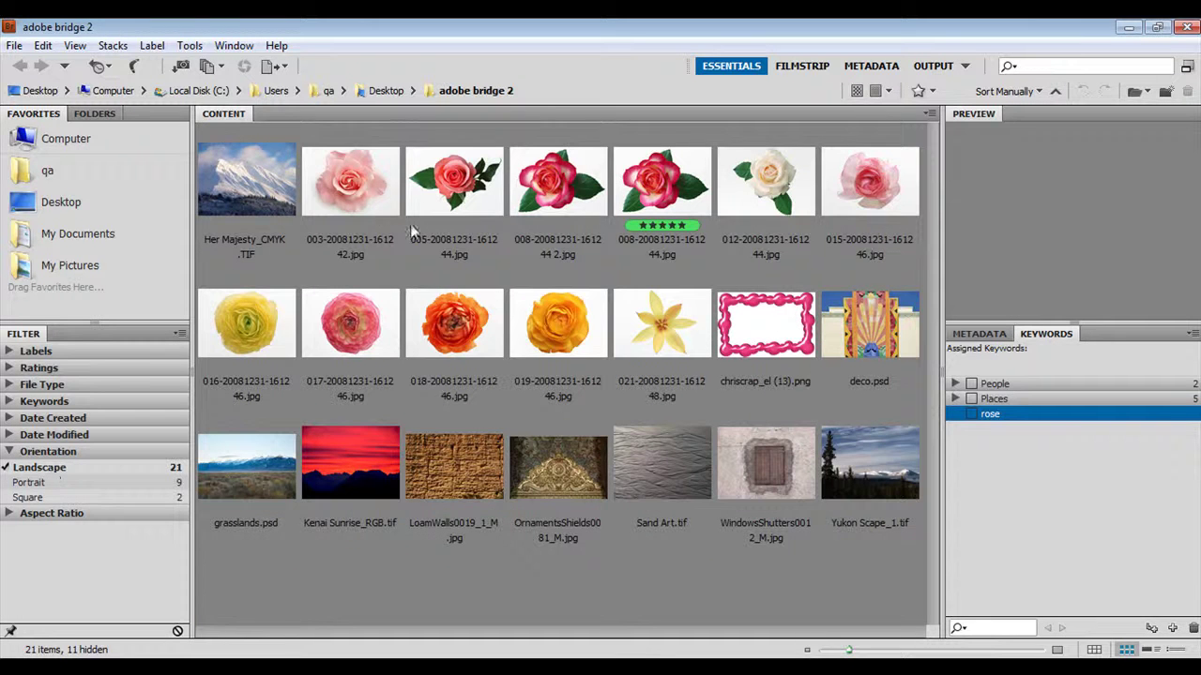
pyautogui.click(9, 481)
pyautogui.click(11, 467)
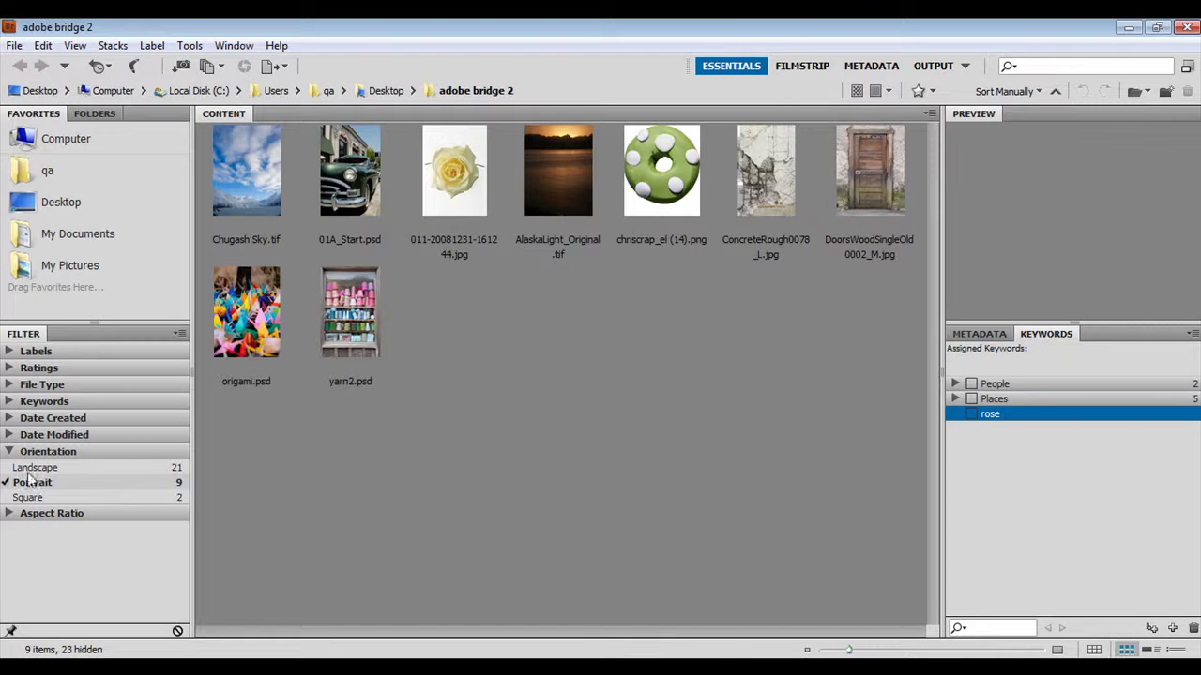
pyautogui.click(13, 482)
pyautogui.click(8, 497)
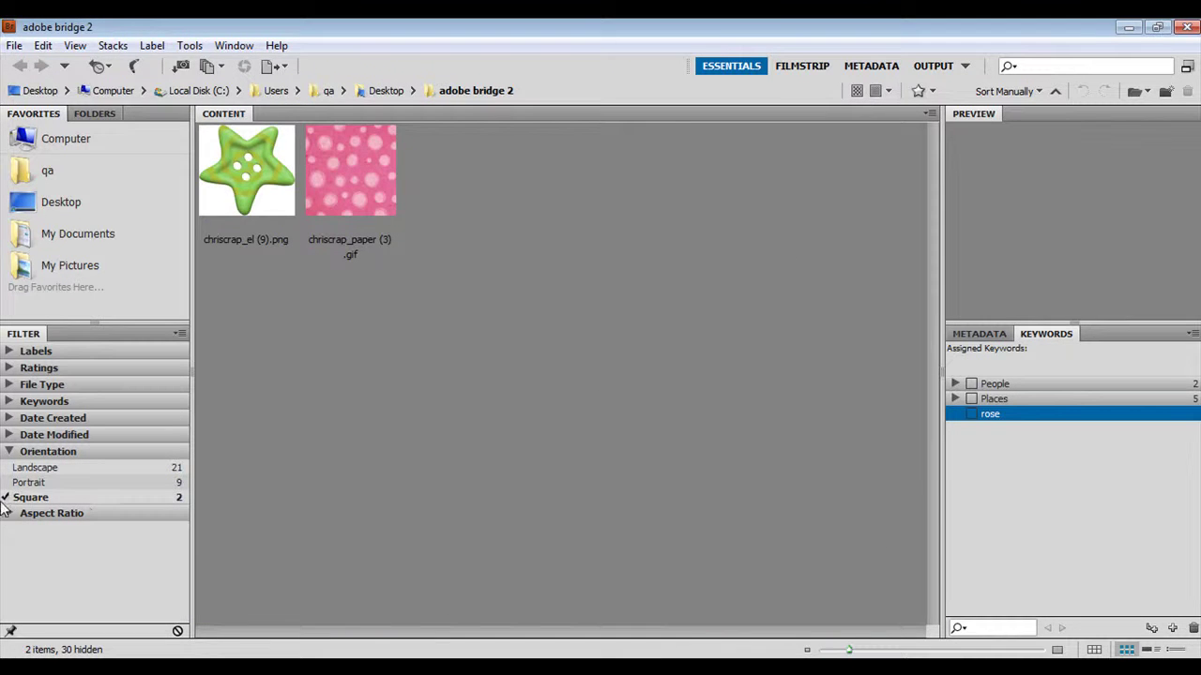
pyautogui.click(7, 497)
pyautogui.click(8, 513)
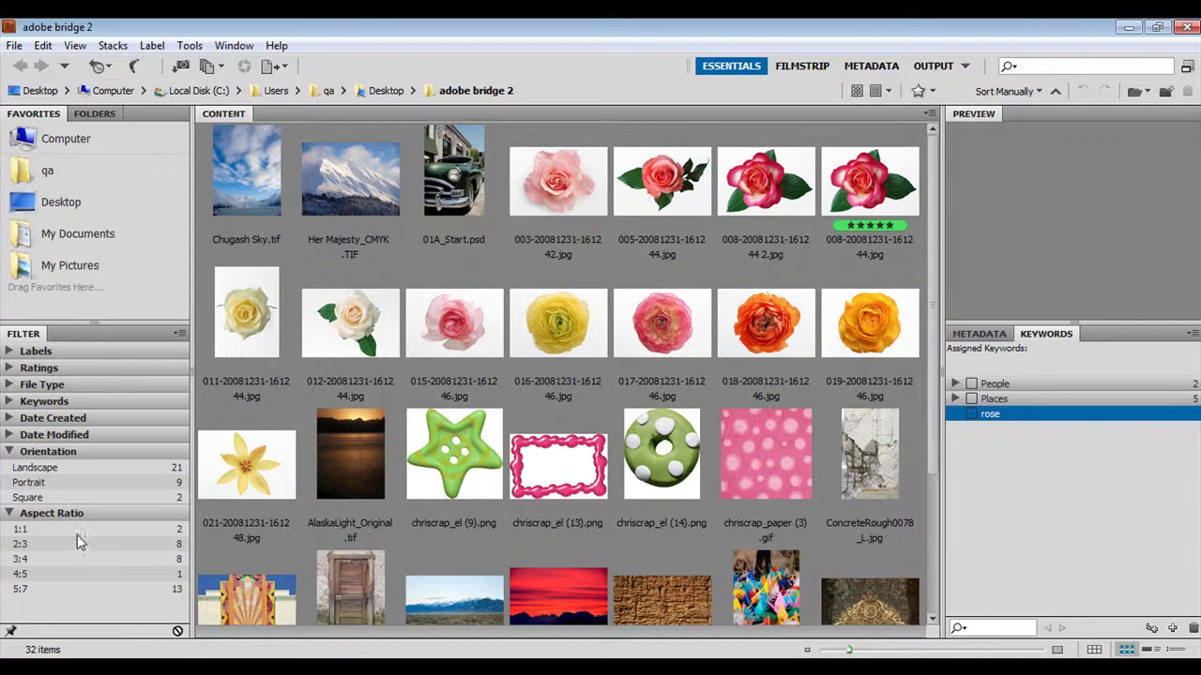
pyautogui.click(11, 451)
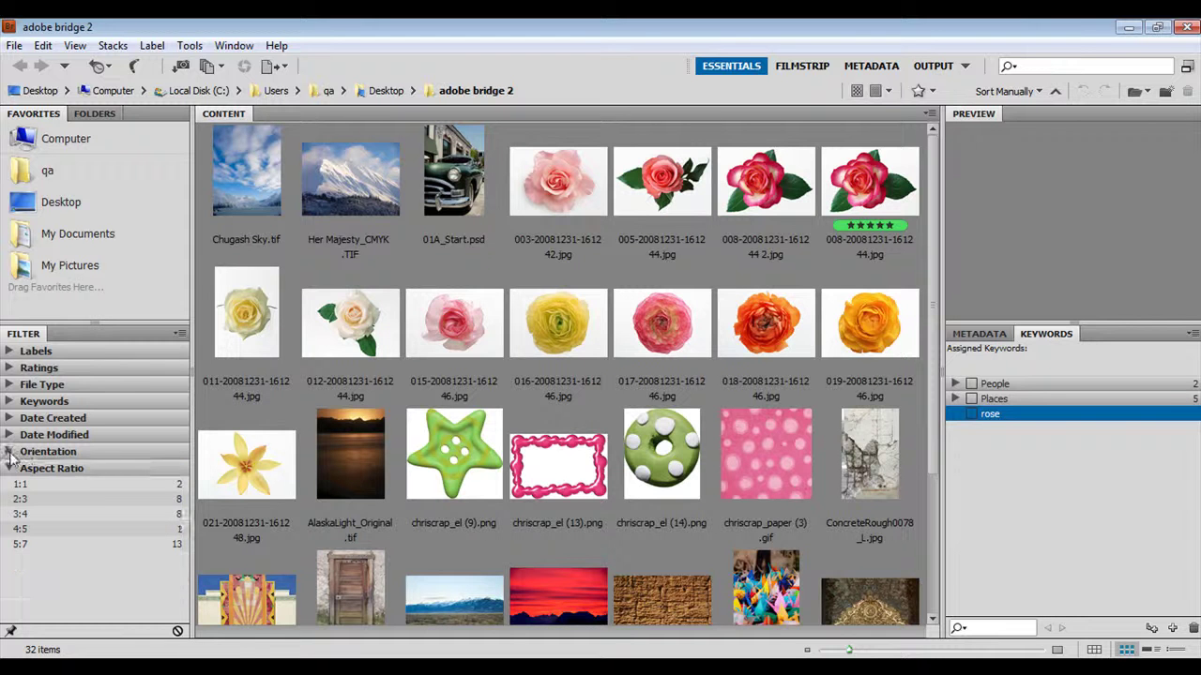
pyautogui.click(83, 484)
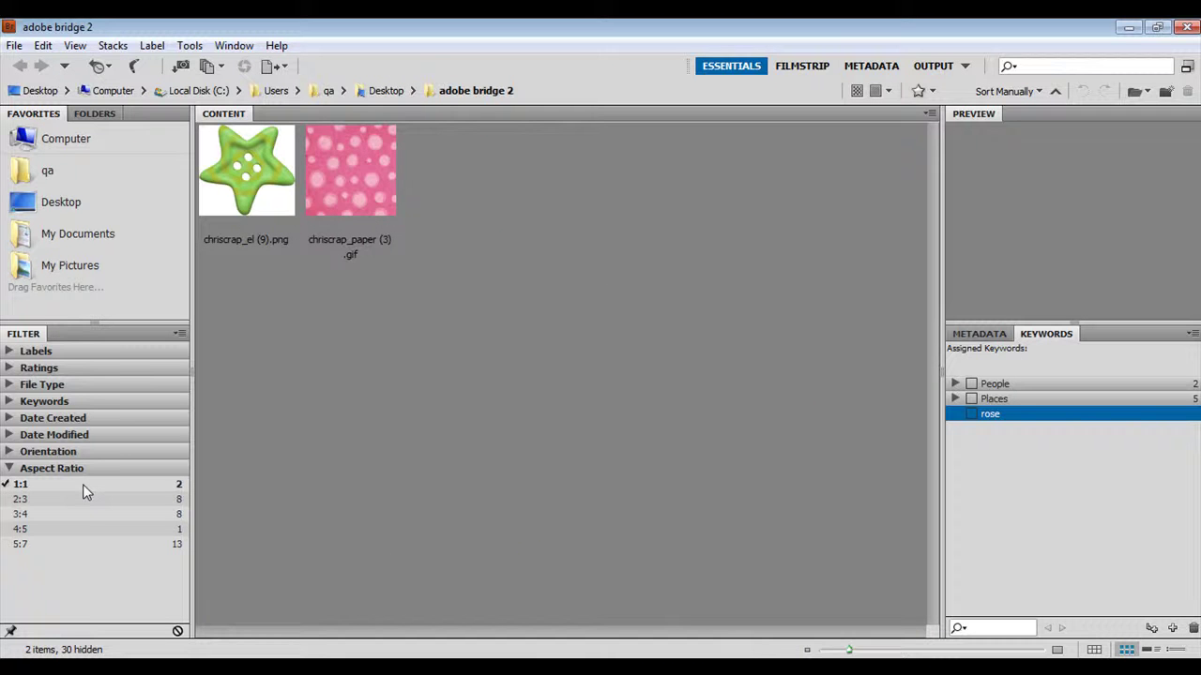
pyautogui.click(83, 484)
pyautogui.click(82, 500)
pyautogui.click(83, 500)
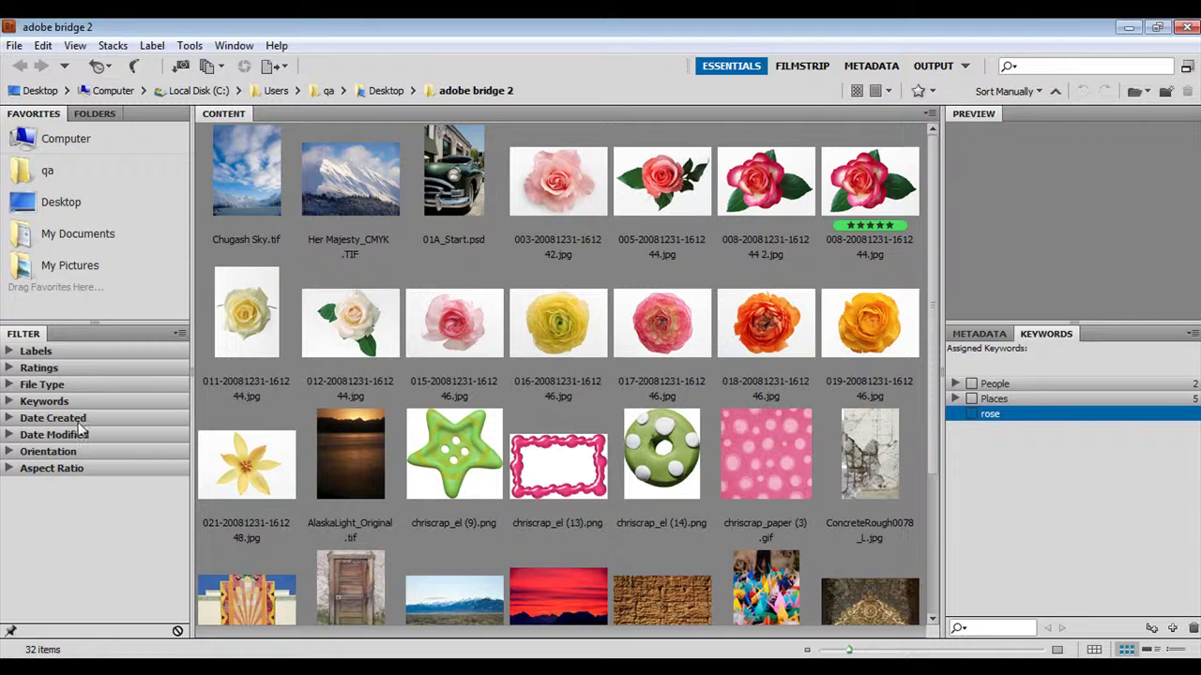
pyautogui.scroll(-3, 546, 308)
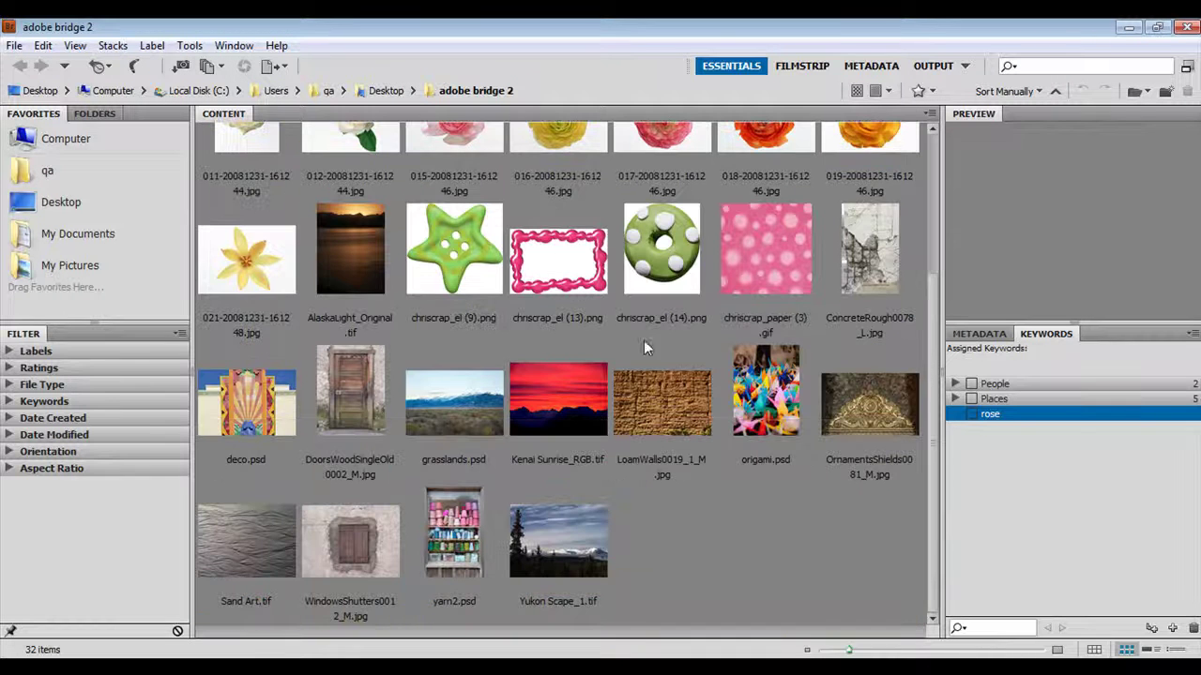
pyautogui.click(9, 366)
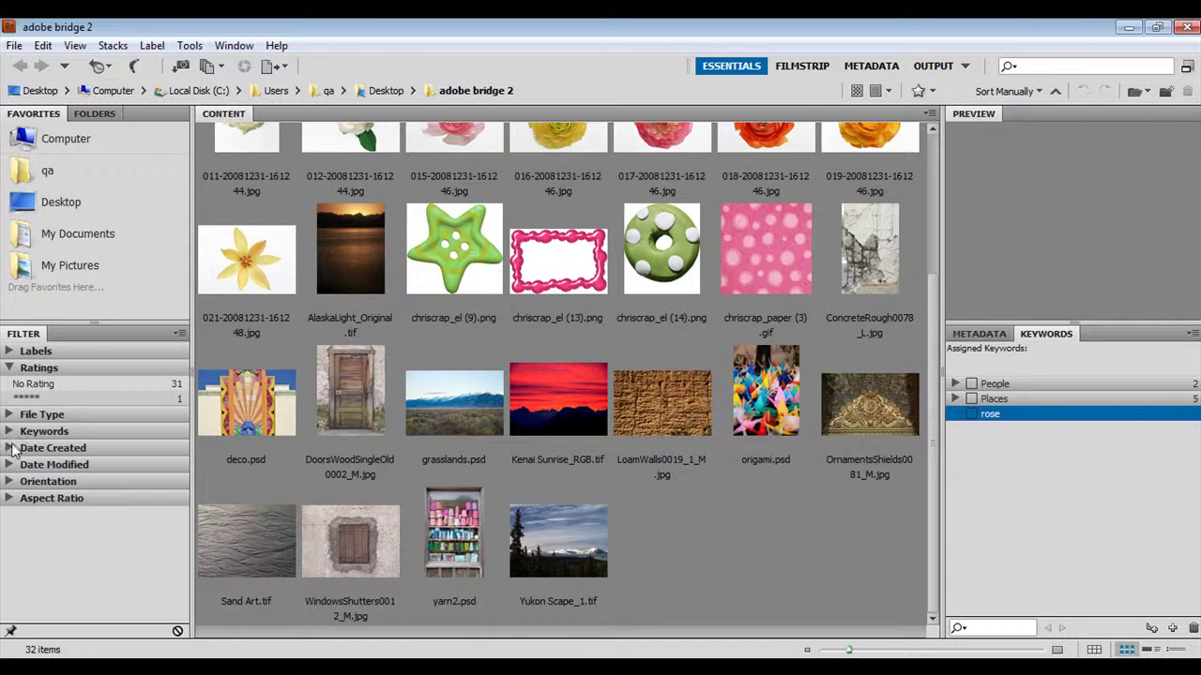
pyautogui.click(10, 482)
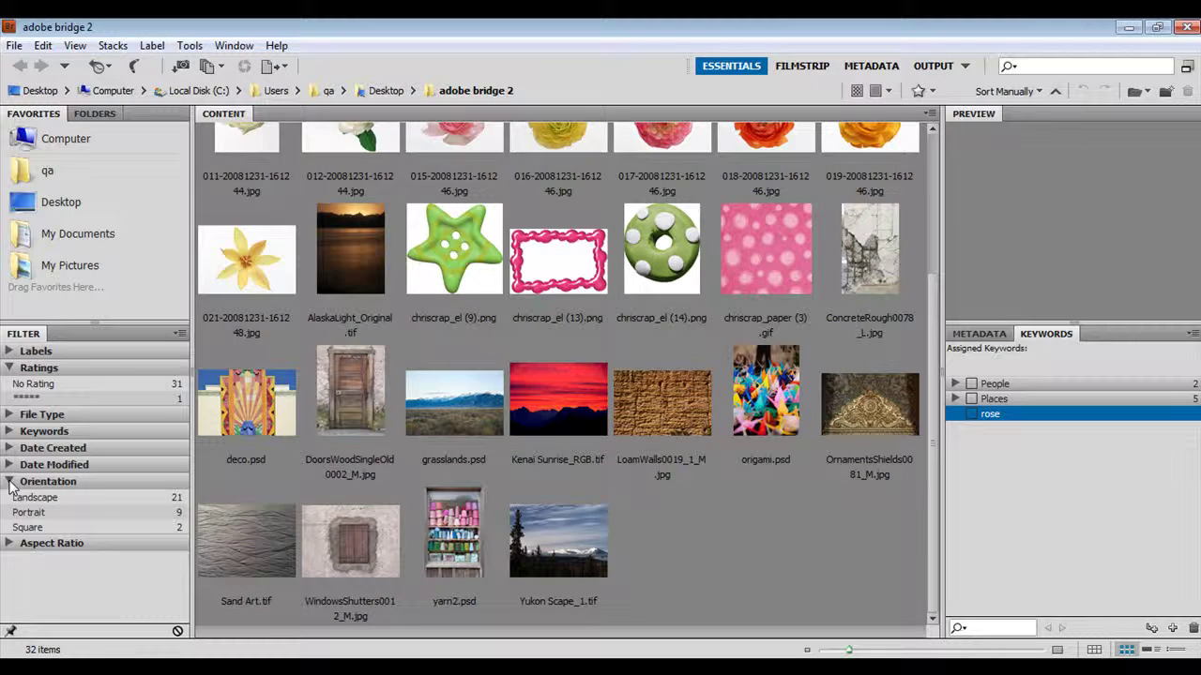
pyautogui.click(30, 497)
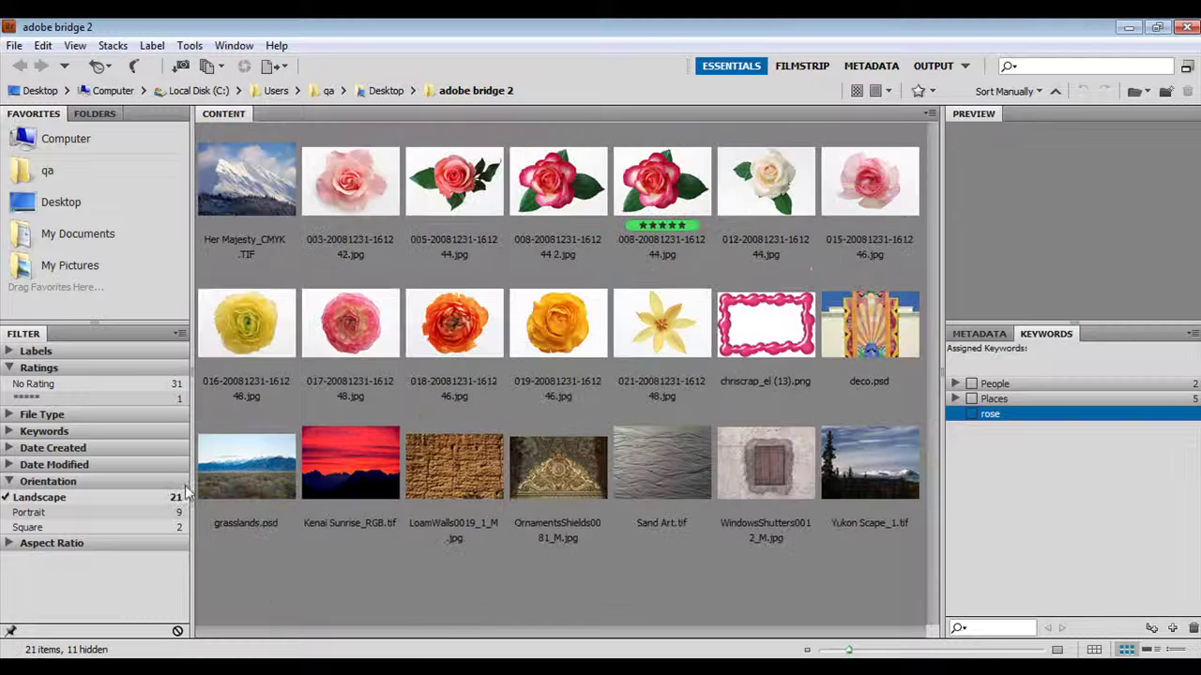
pyautogui.click(23, 432)
pyautogui.click(24, 460)
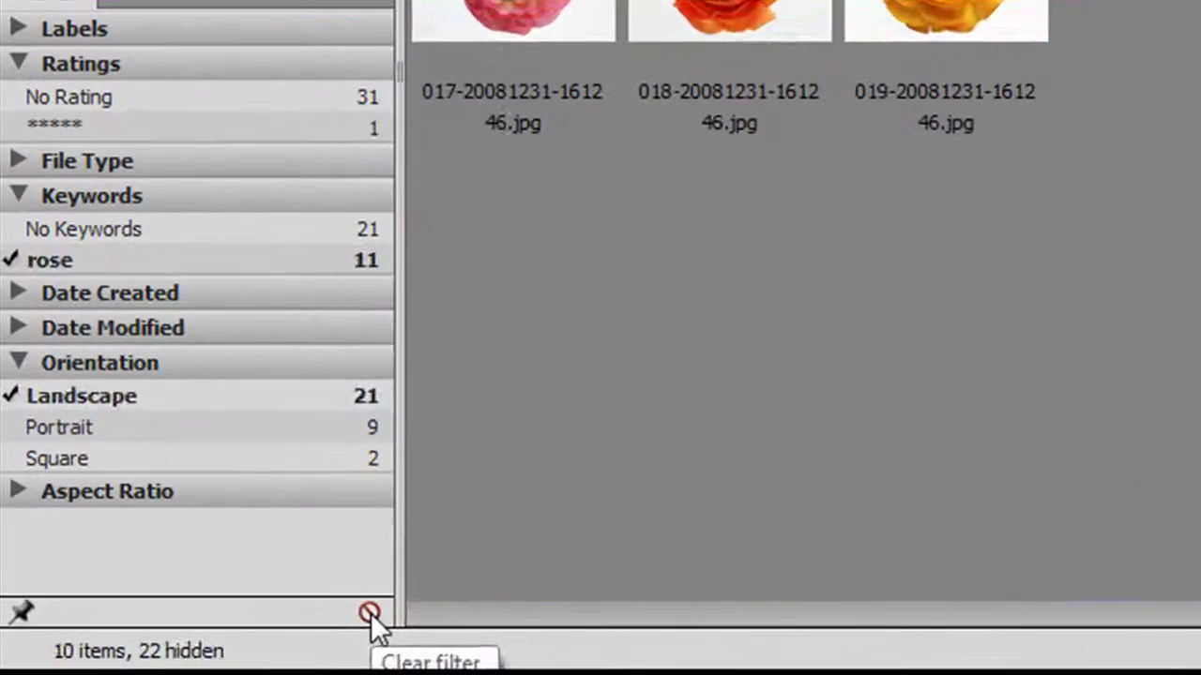
pyautogui.click(178, 632)
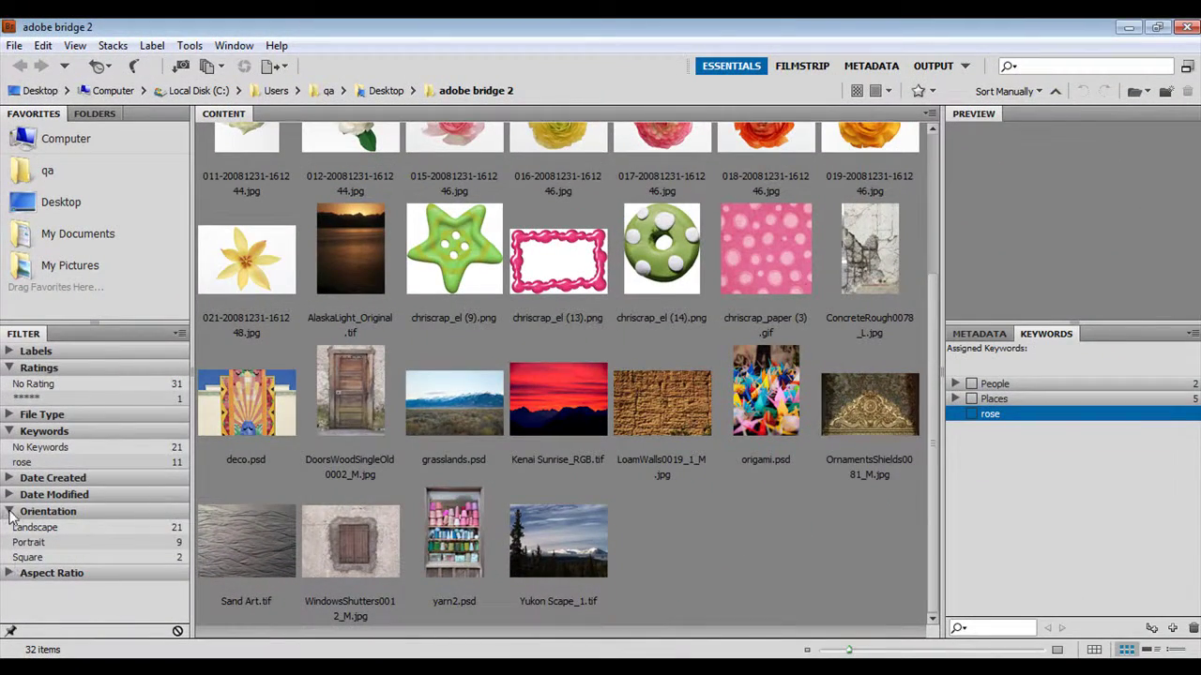
pyautogui.click(9, 512)
pyautogui.click(9, 432)
pyautogui.click(9, 368)
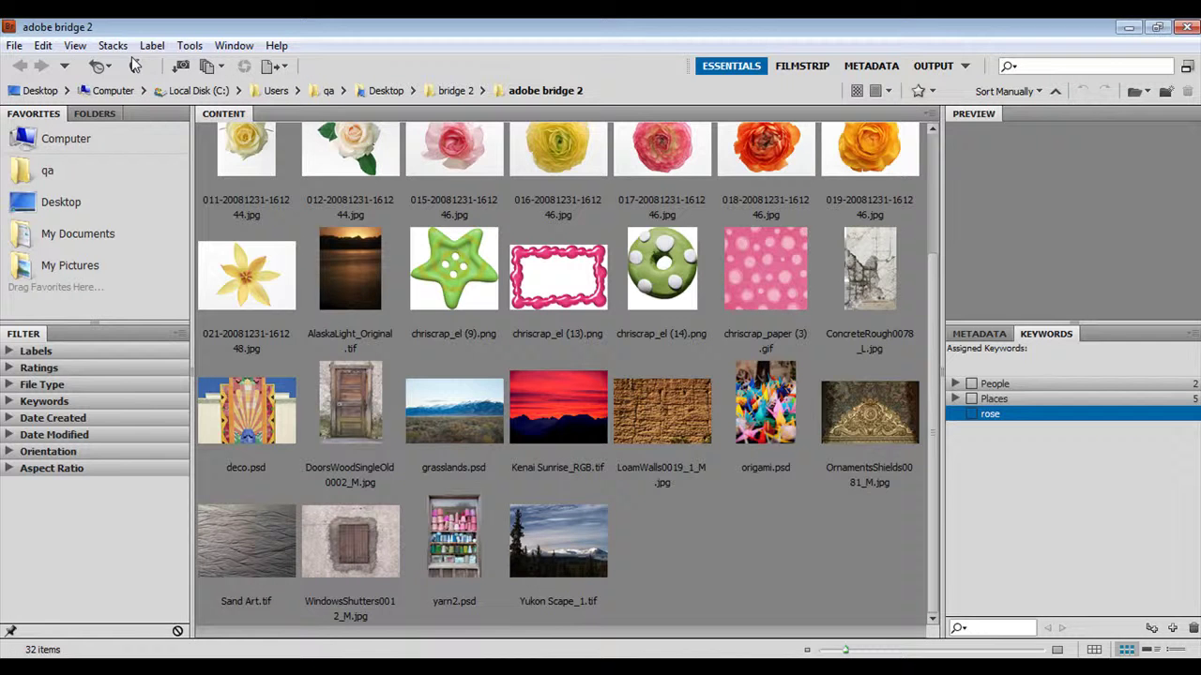
# Step: Switch back to Photoshop, where FanetteDesign_pp05.jpg is showing
pyautogui.click(134, 66)
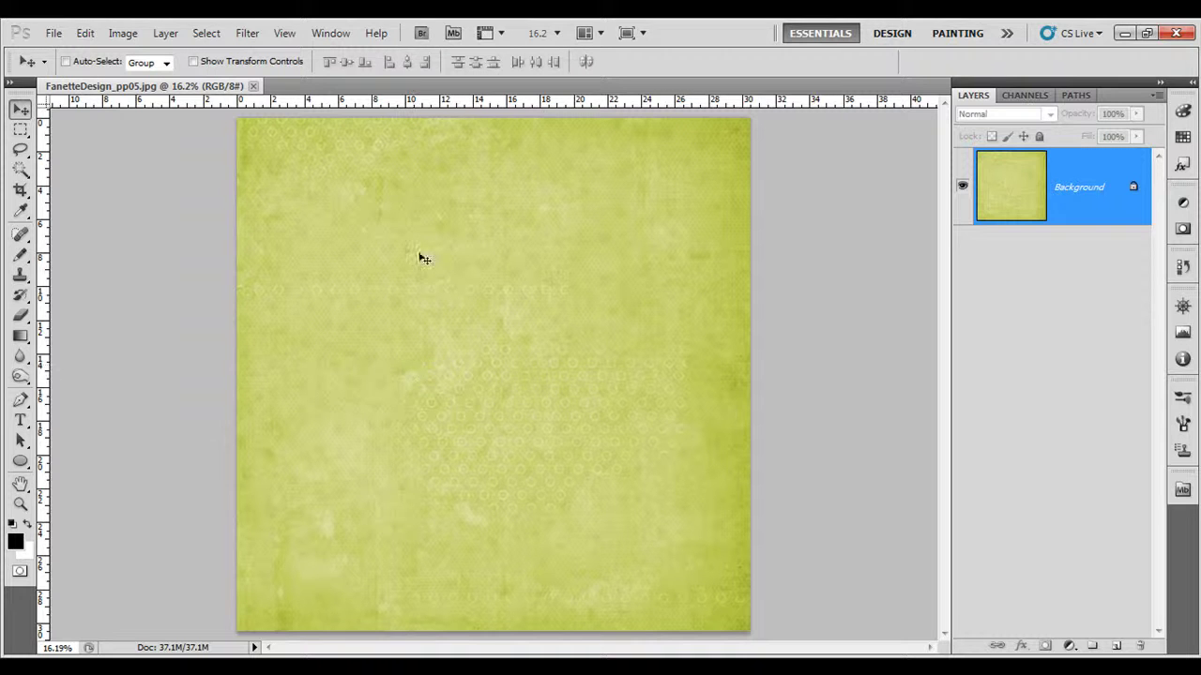
# Step: Open chriscrap_el (9), (13), (14) and chriscrap_paper (3).gif together in Photoshop
pyautogui.click(422, 35)
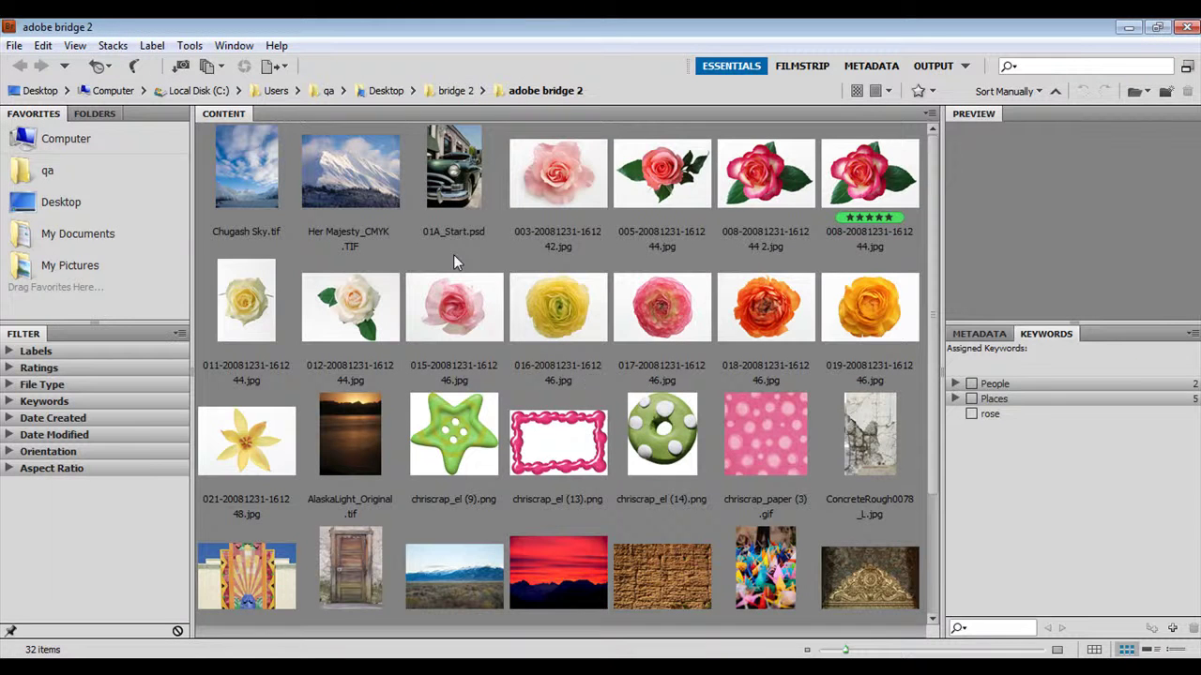
pyautogui.click(447, 448)
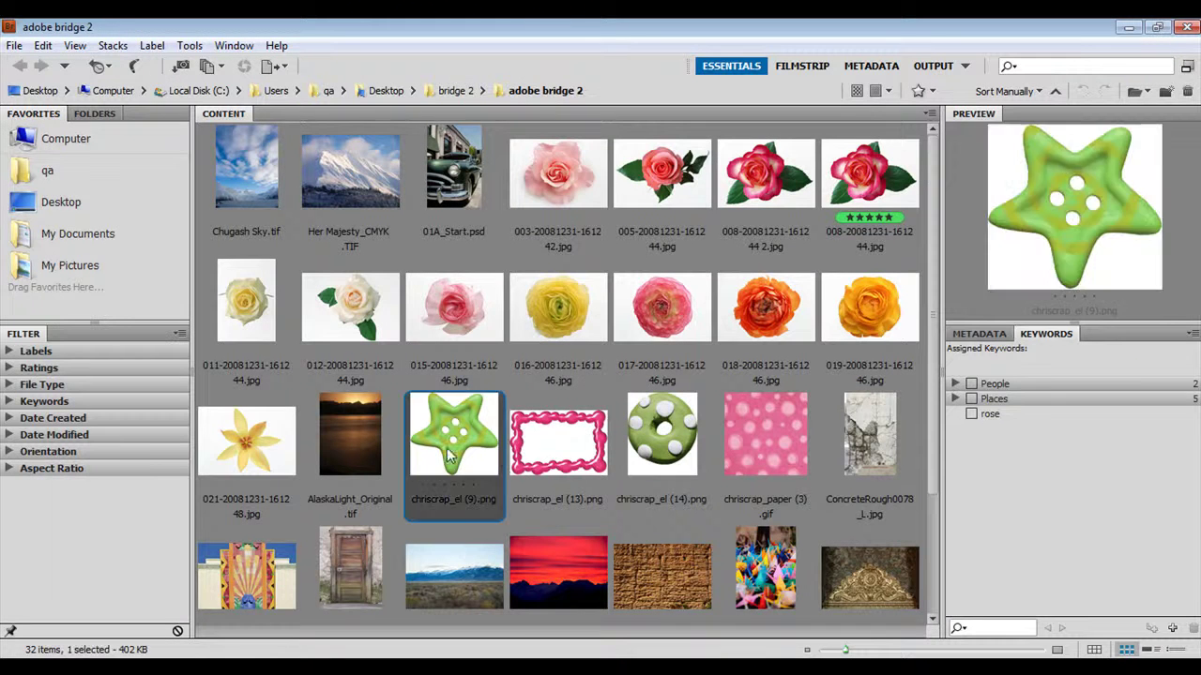
pyautogui.keyDown('ctrl'); pyautogui.click(563, 451); pyautogui.keyUp('ctrl')
pyautogui.keyDown('ctrl'); pyautogui.click(661, 441); pyautogui.keyUp('ctrl')
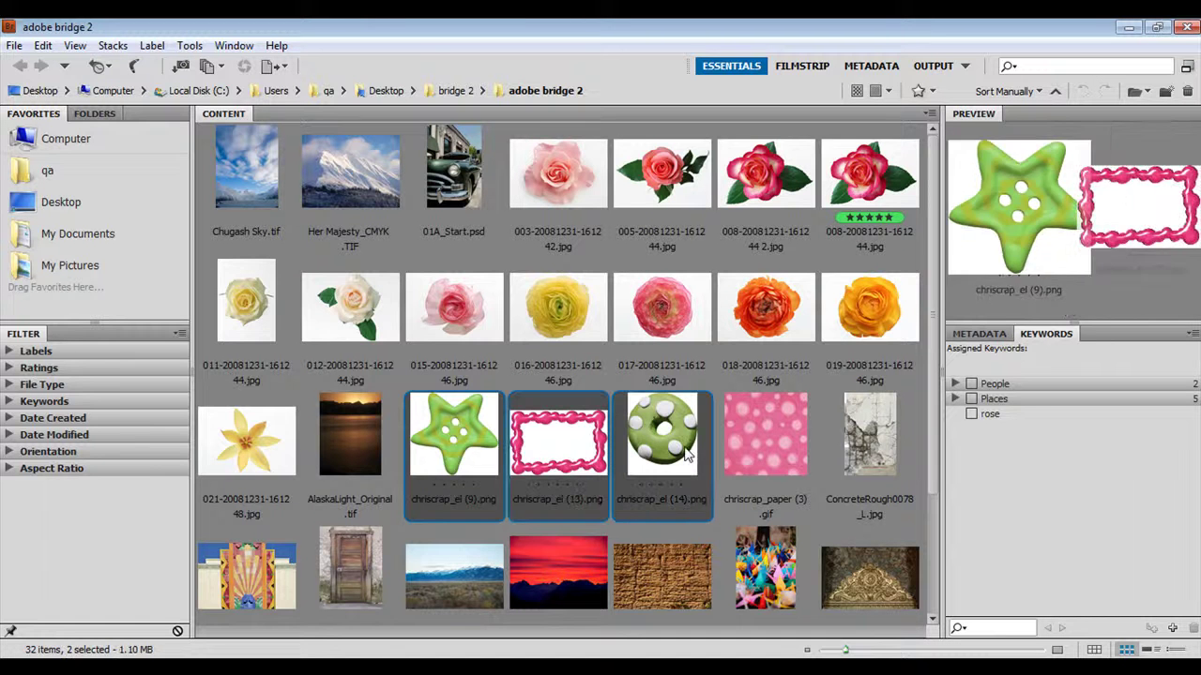
pyautogui.keyDown('ctrl'); pyautogui.click(756, 451); pyautogui.keyUp('ctrl')
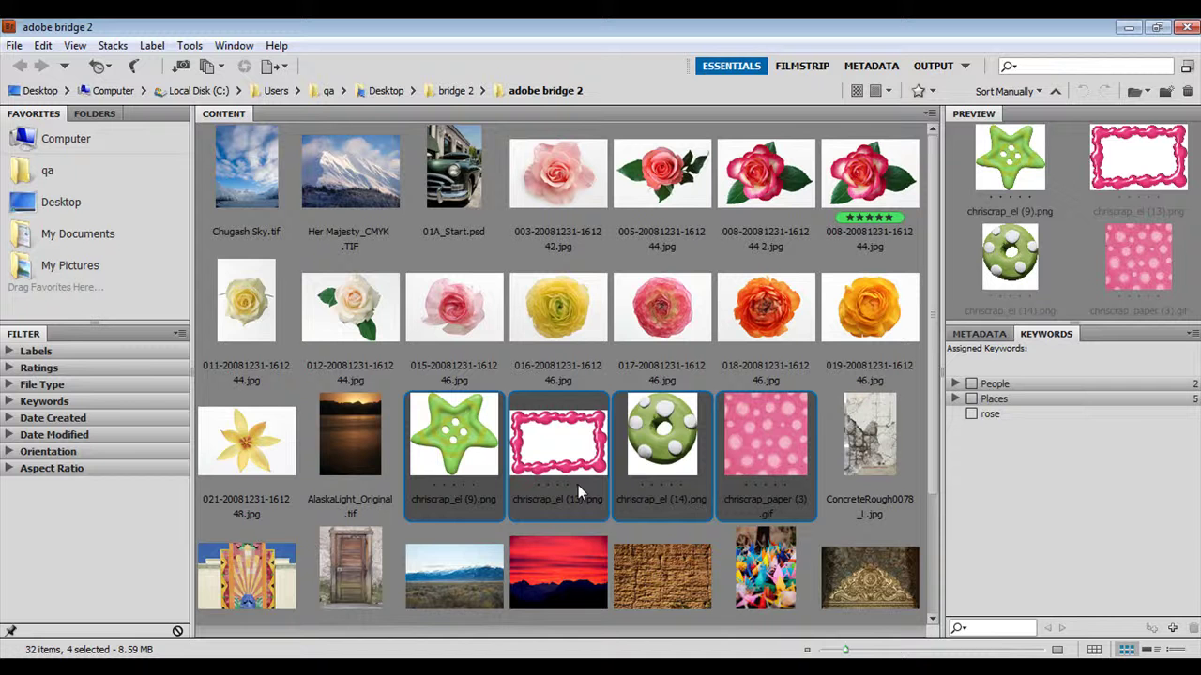
pyautogui.doubleClick(578, 485)
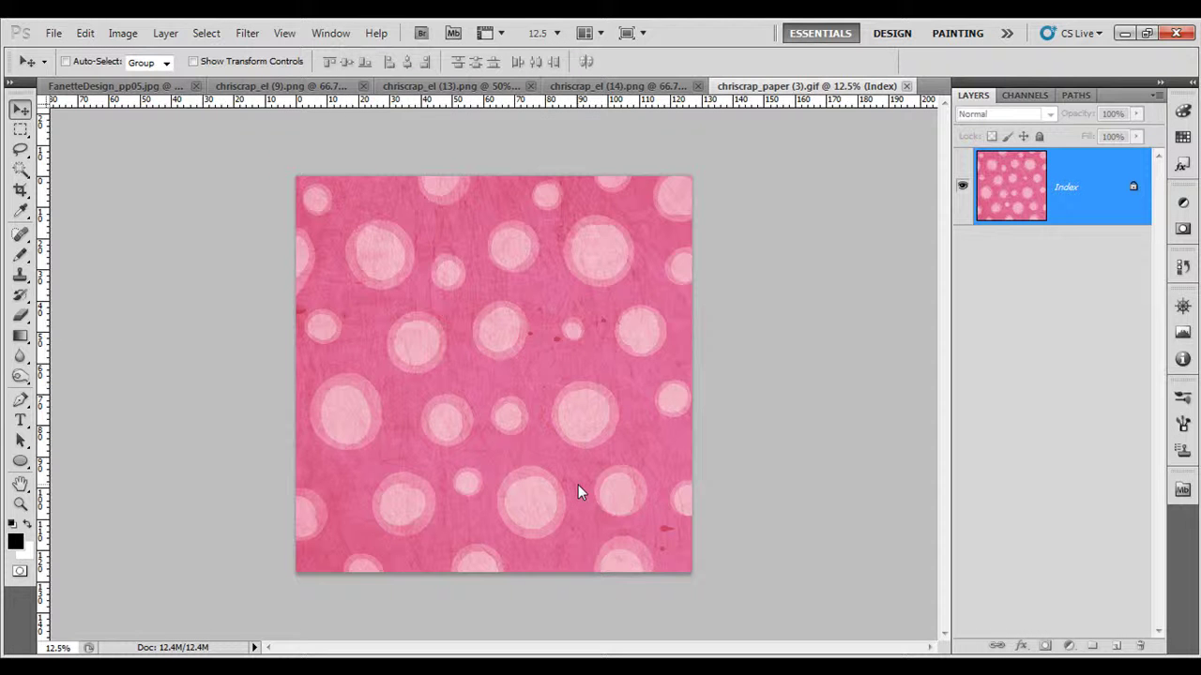
# Step: View each chriscrap document: green star, pink frame, green donut and pink paper
pyautogui.click(321, 86)
pyautogui.click(506, 86)
pyautogui.click(641, 89)
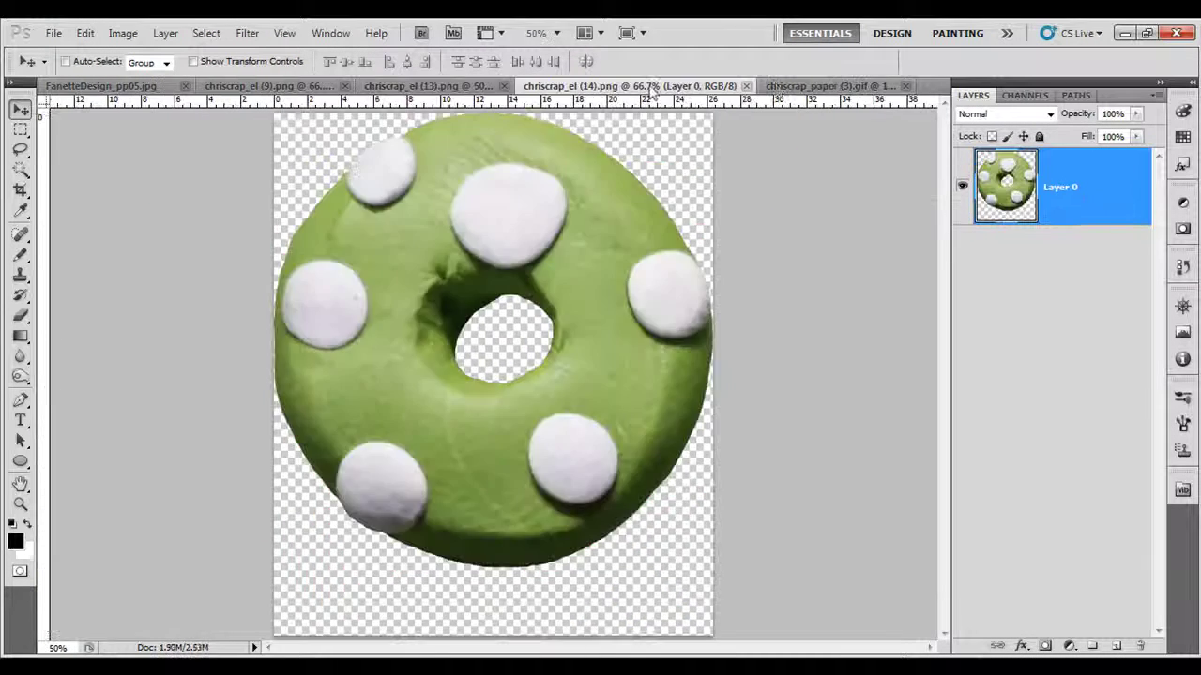
pyautogui.click(826, 89)
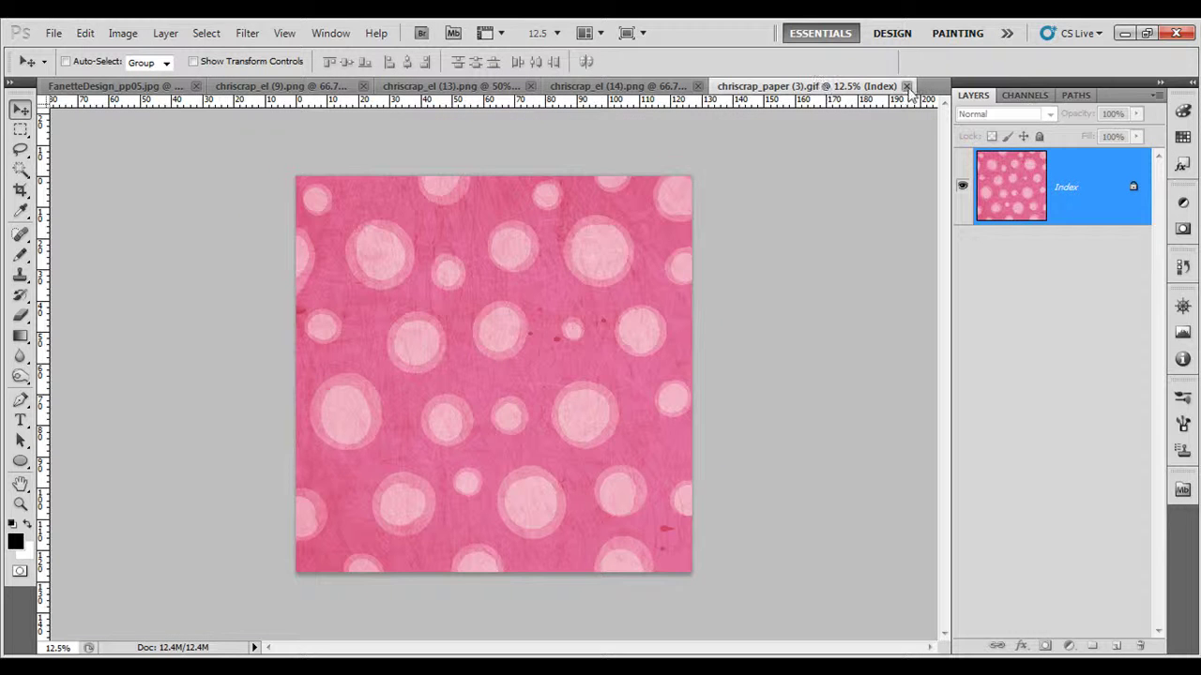
# Step: Close all four chriscrap documents, leaving only FanetteDesign_pp05.jpg open
pyautogui.click(907, 86)
pyautogui.click(908, 86)
pyautogui.click(724, 86)
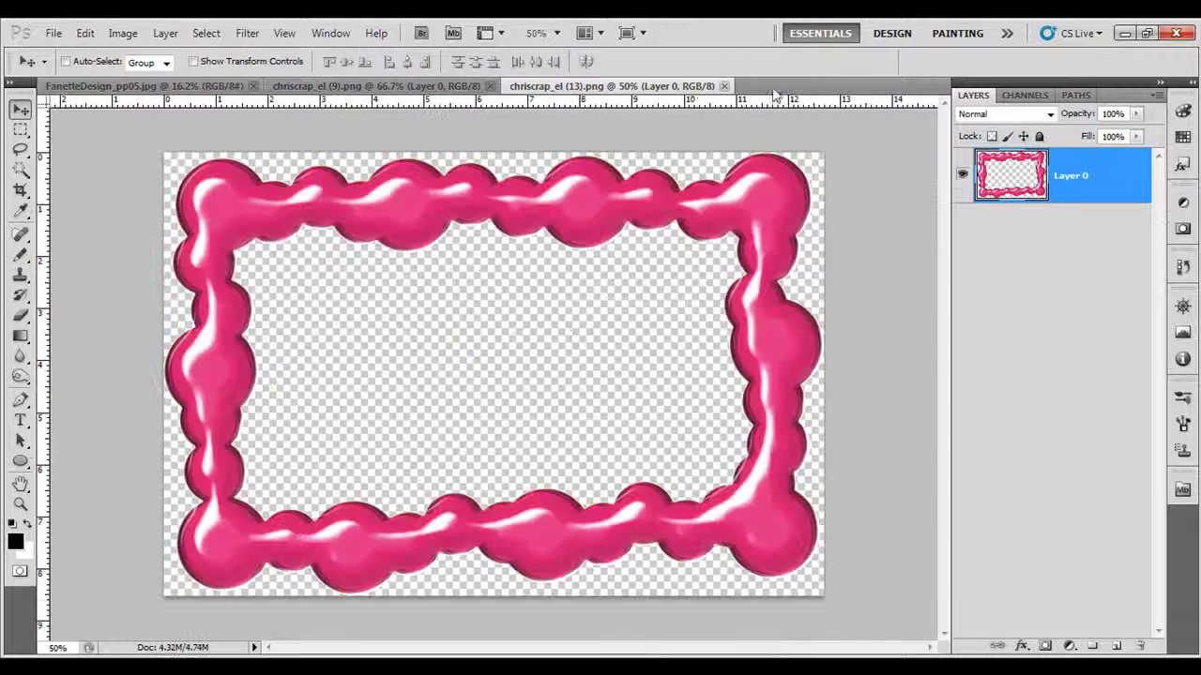
pyautogui.click(724, 86)
pyautogui.click(490, 86)
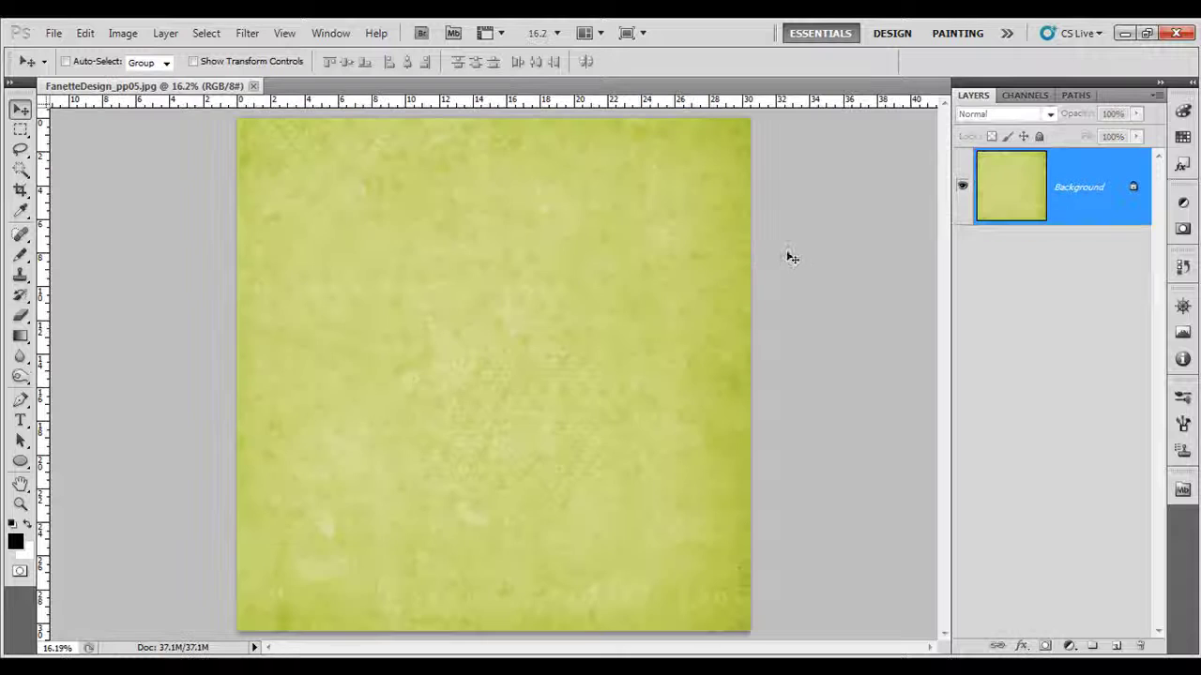
pyautogui.click(1182, 491)
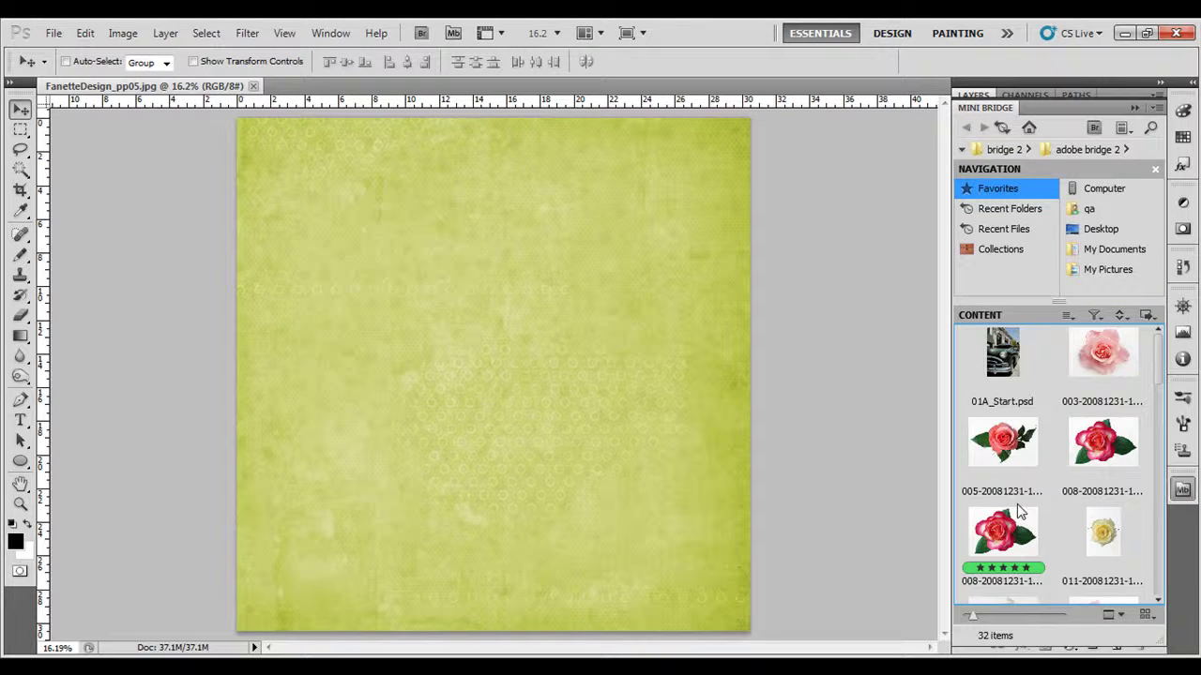
pyautogui.scroll(-5, 1160, 371)
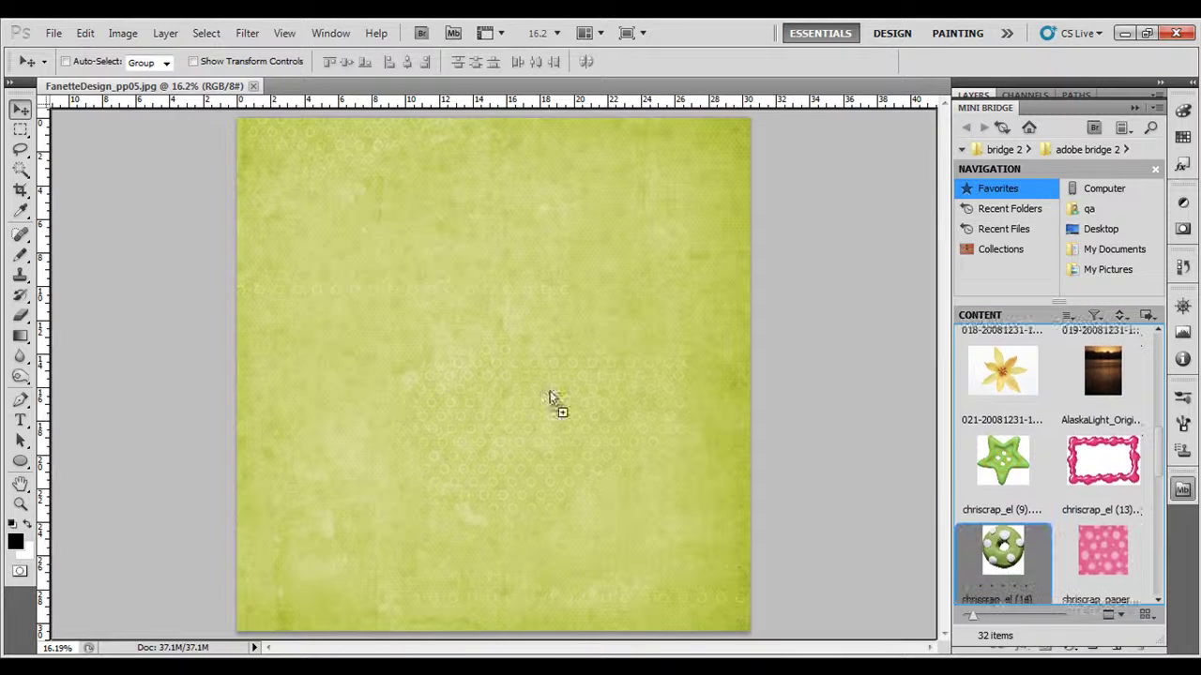
pyautogui.moveTo(1004, 563); pyautogui.dragTo(547, 415)
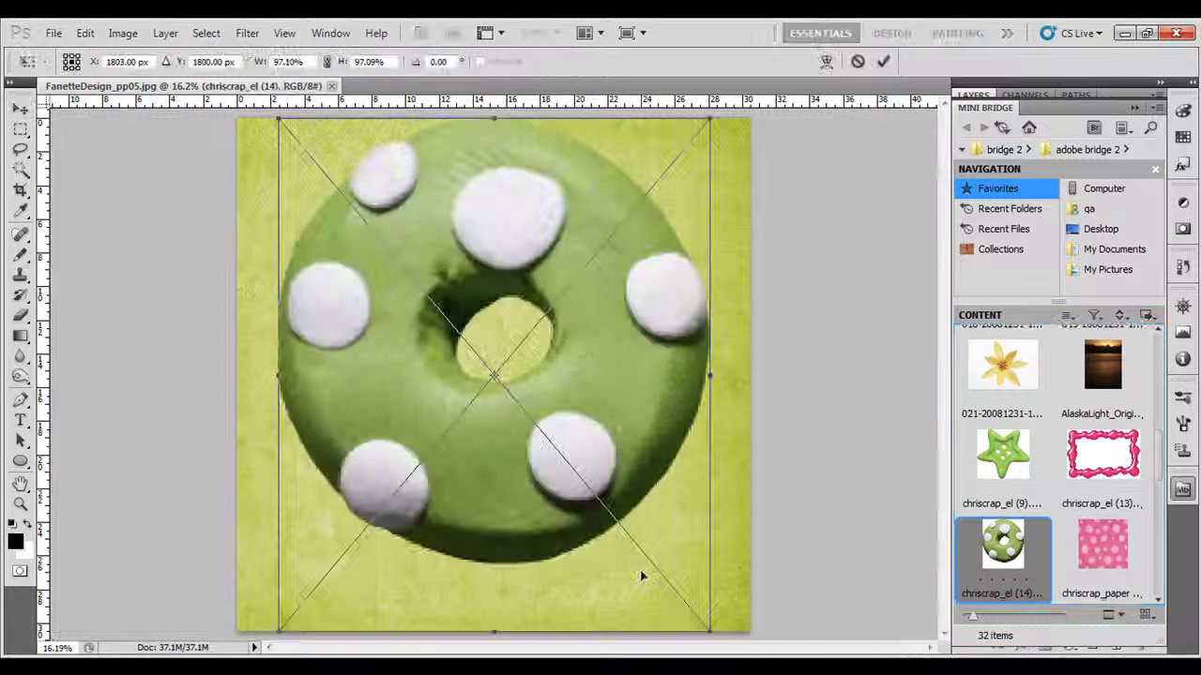
pyautogui.click(1135, 107)
pyautogui.press('Return')
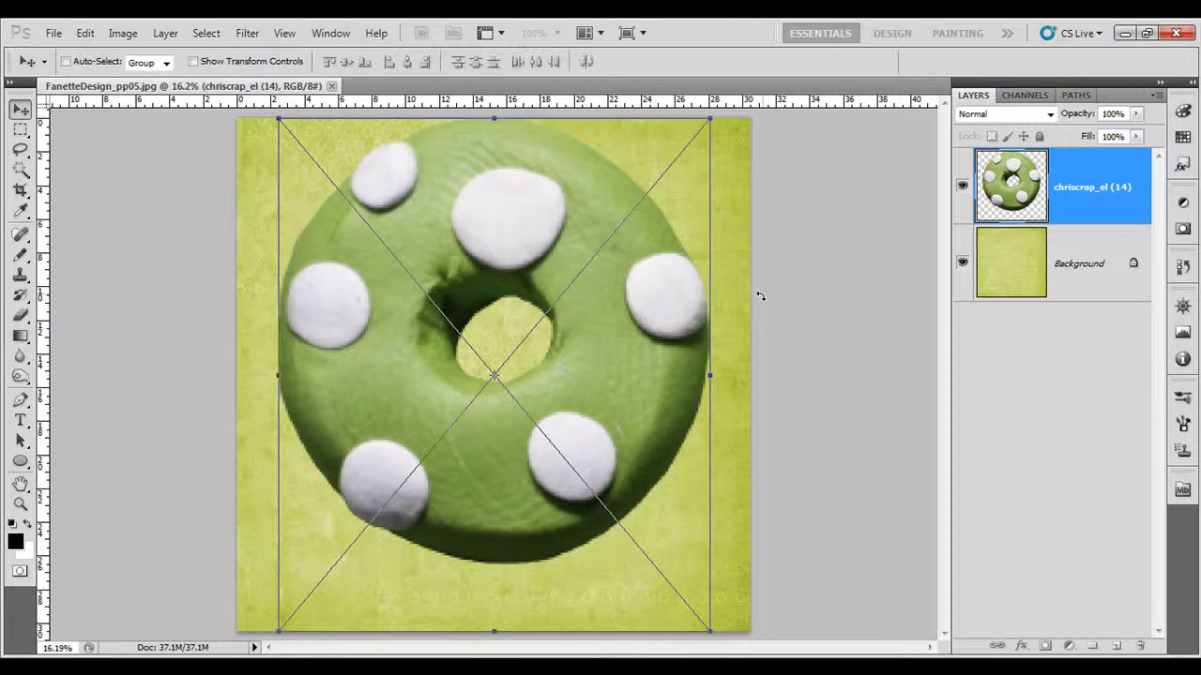
pyautogui.moveTo(507, 260); pyautogui.dragTo(493, 308)
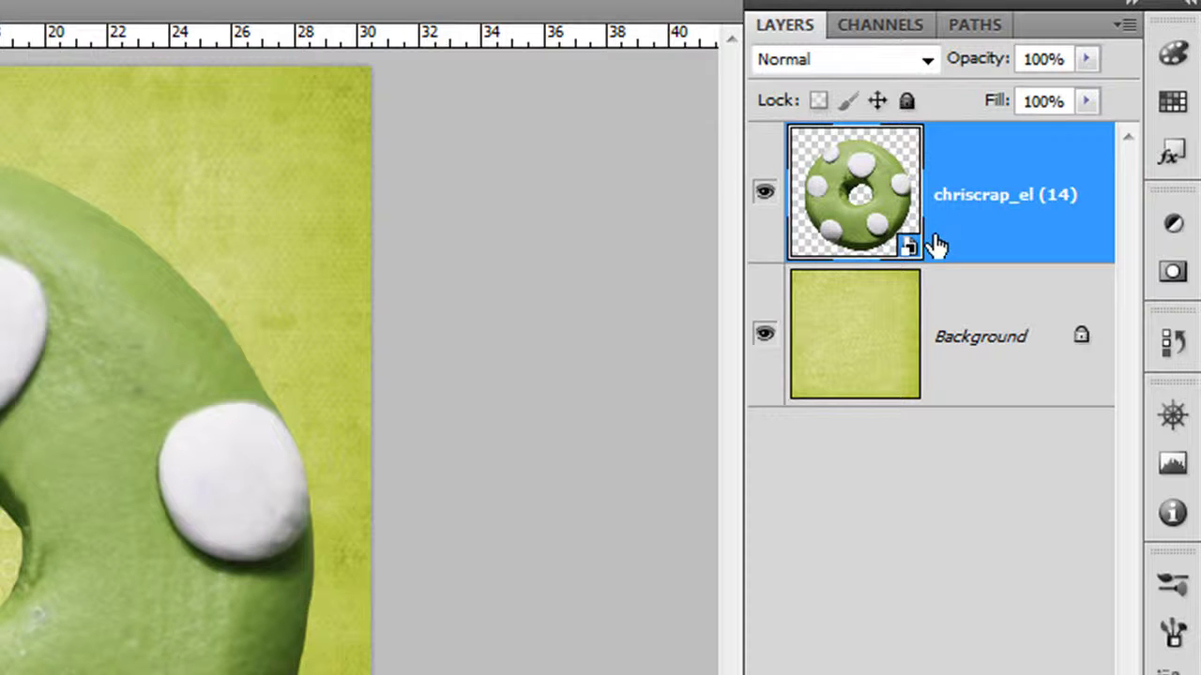
pyautogui.rightClick(985, 246)
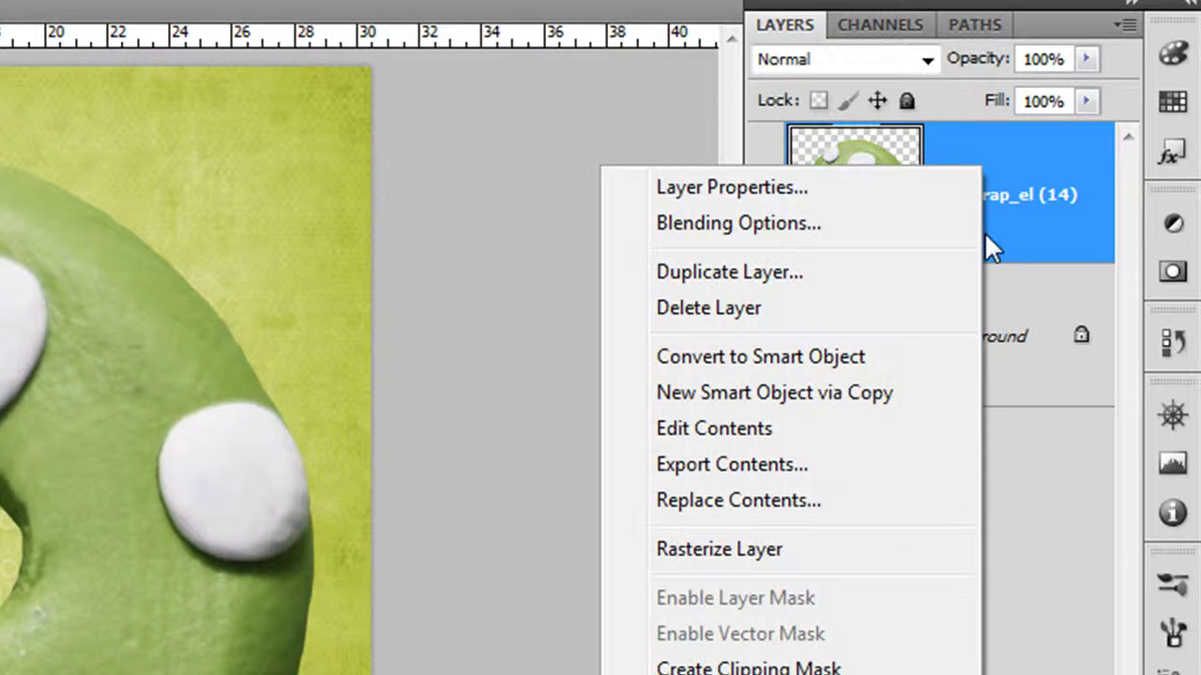
pyautogui.click(920, 562)
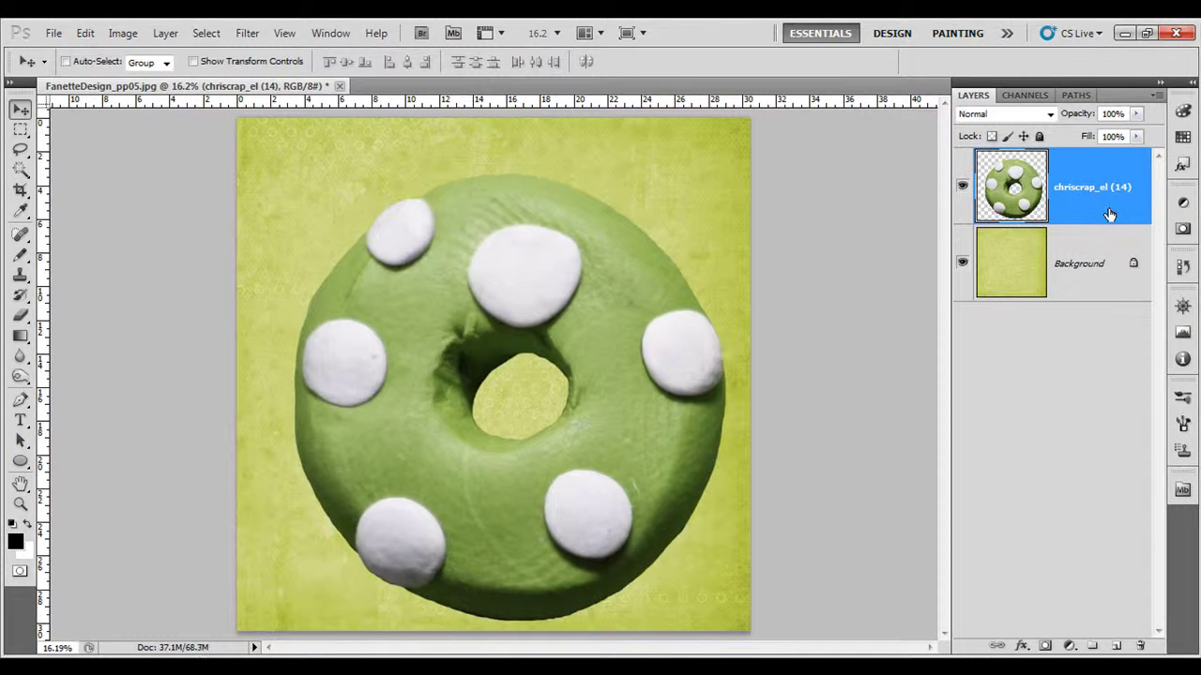
pyautogui.rightClick(1109, 215)
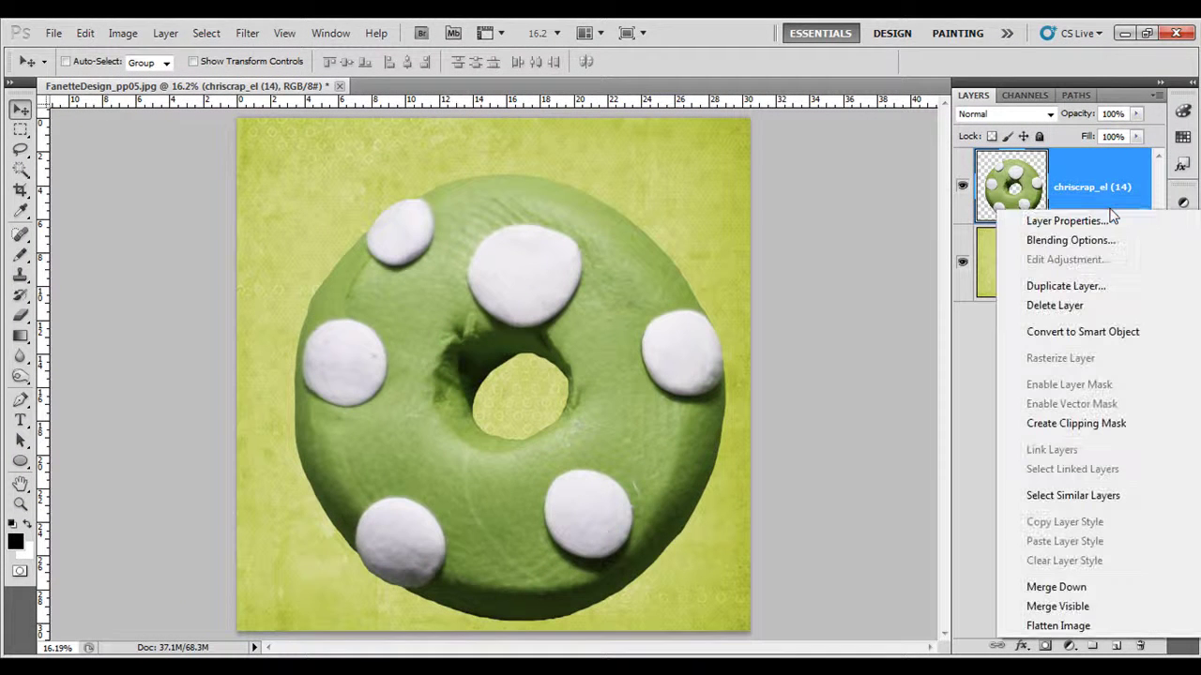
pyautogui.click(1107, 304)
pyautogui.click(568, 272)
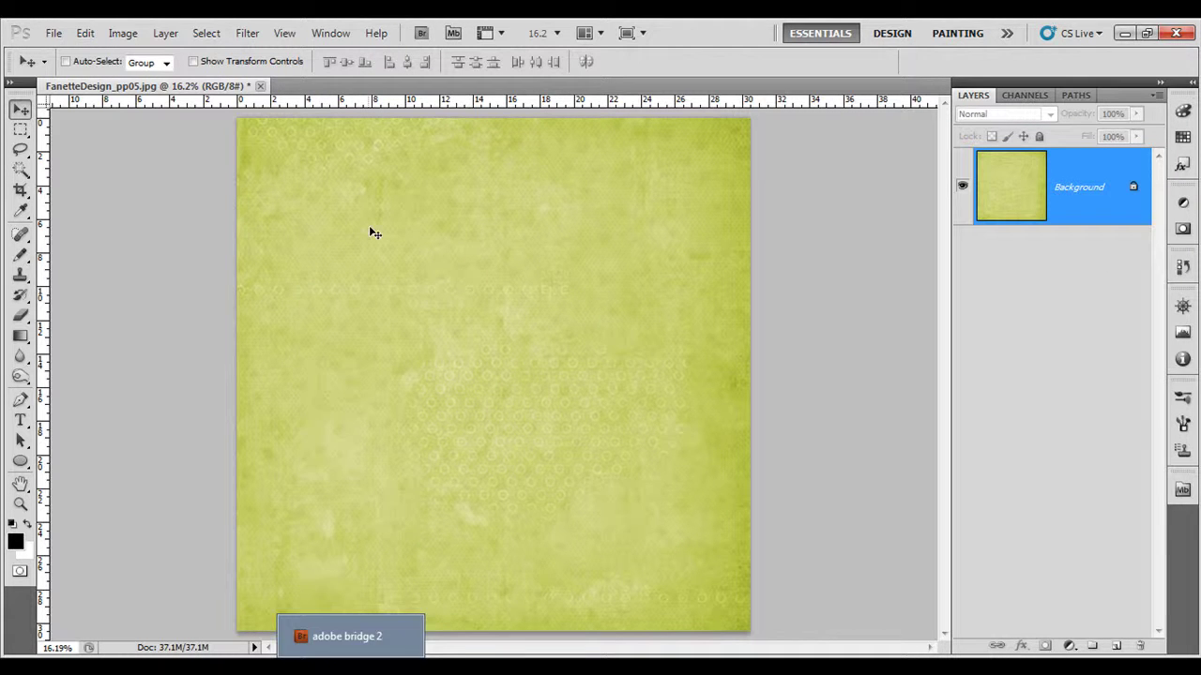
# Step: Load the star, frame, donut, pink paper and concrete files as Photoshop layers
pyautogui.click(1126, 35)
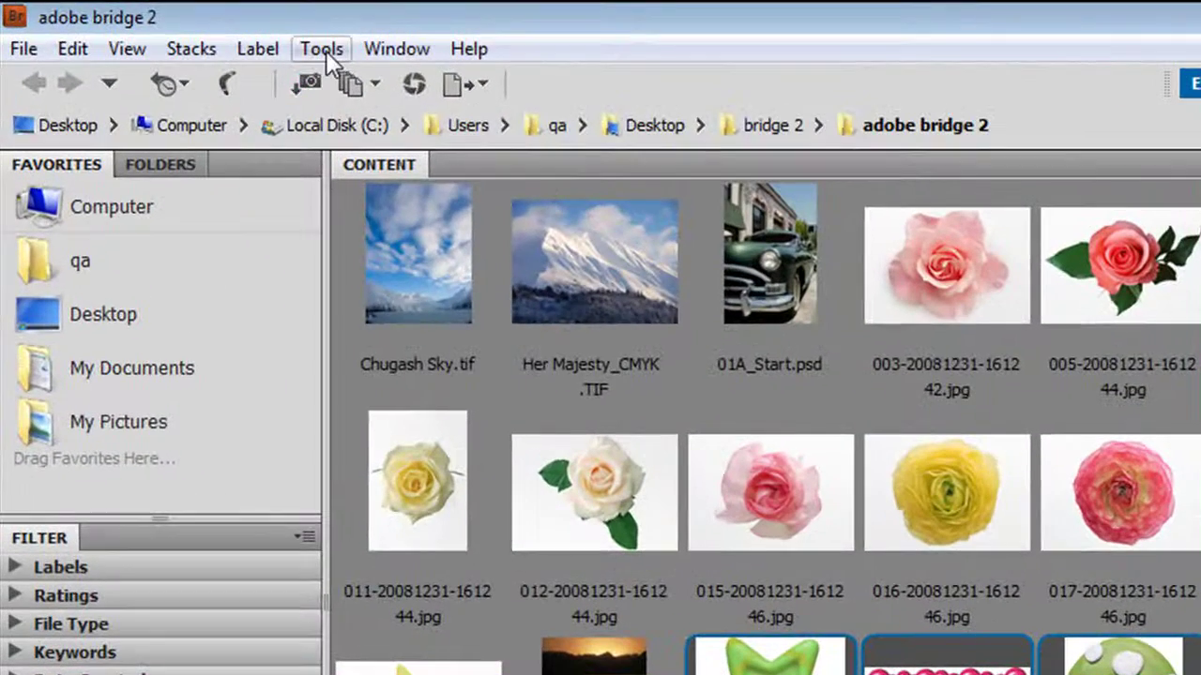
pyautogui.click(326, 51)
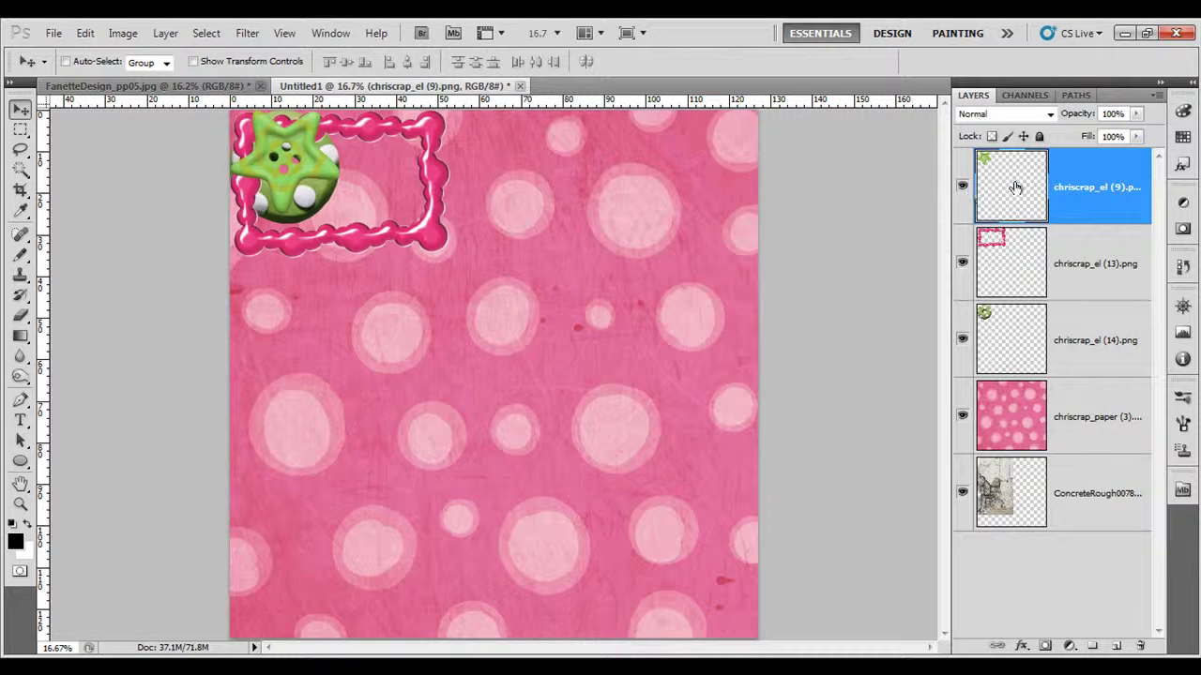
# Step: Place the star in the centre, the frame near the bottom, and the donut above the star
pyautogui.moveTo(300, 173); pyautogui.dragTo(455, 336)
pyautogui.click(1096, 263)
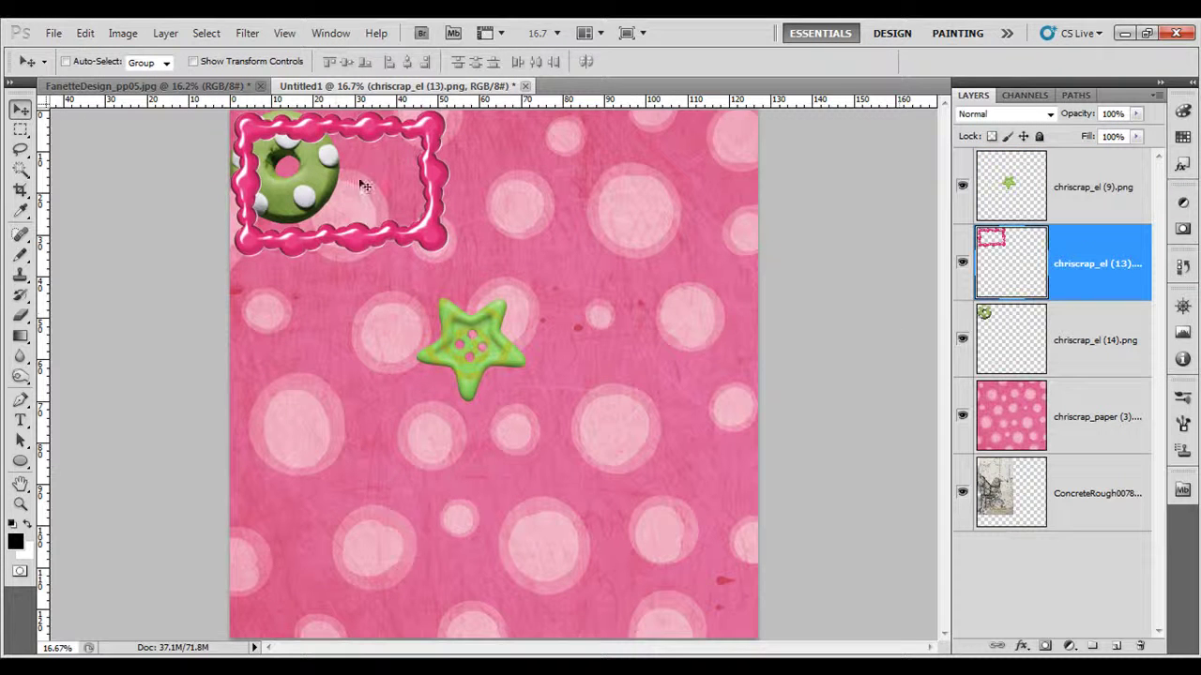
pyautogui.moveTo(365, 186); pyautogui.dragTo(441, 508)
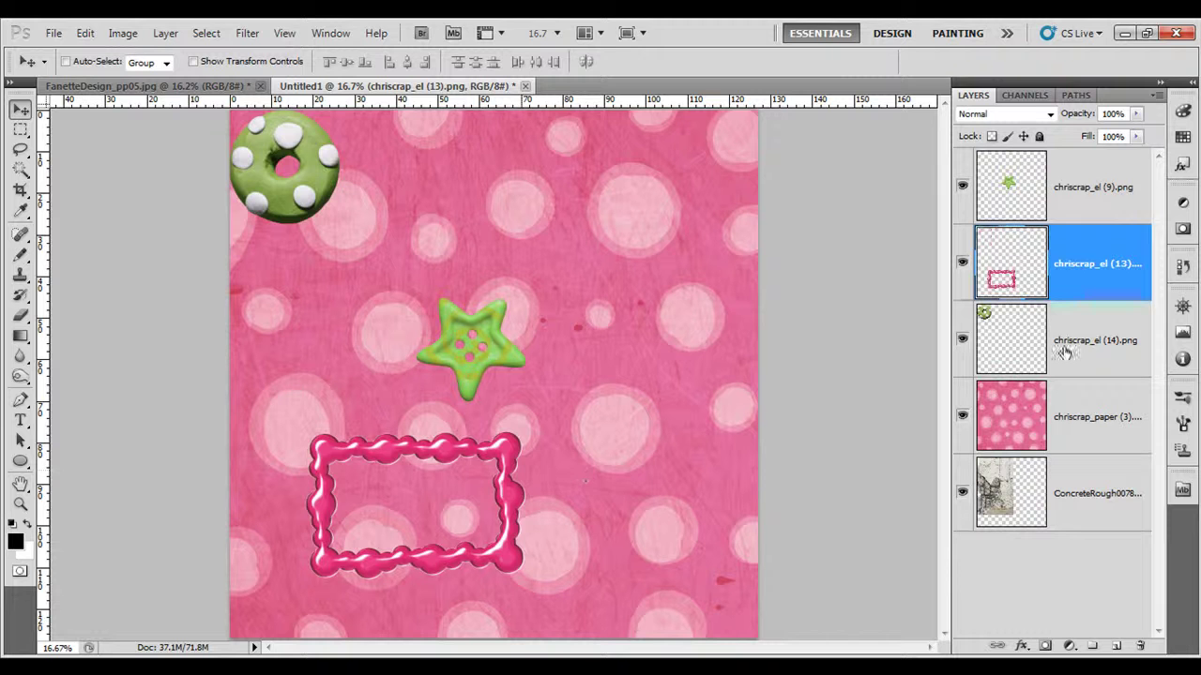
pyautogui.click(1065, 352)
pyautogui.moveTo(380, 174); pyautogui.dragTo(565, 270)
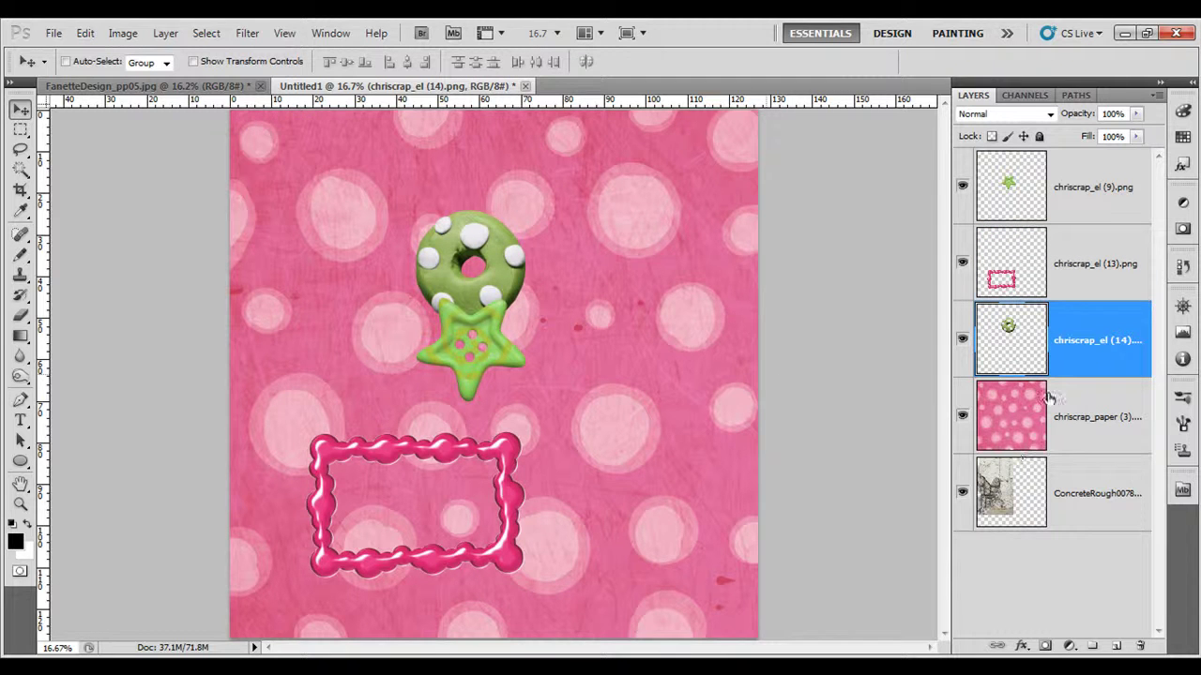
# Step: Hide the pink paper to check the ConcreteRough layer, then show the paper again
pyautogui.click(962, 416)
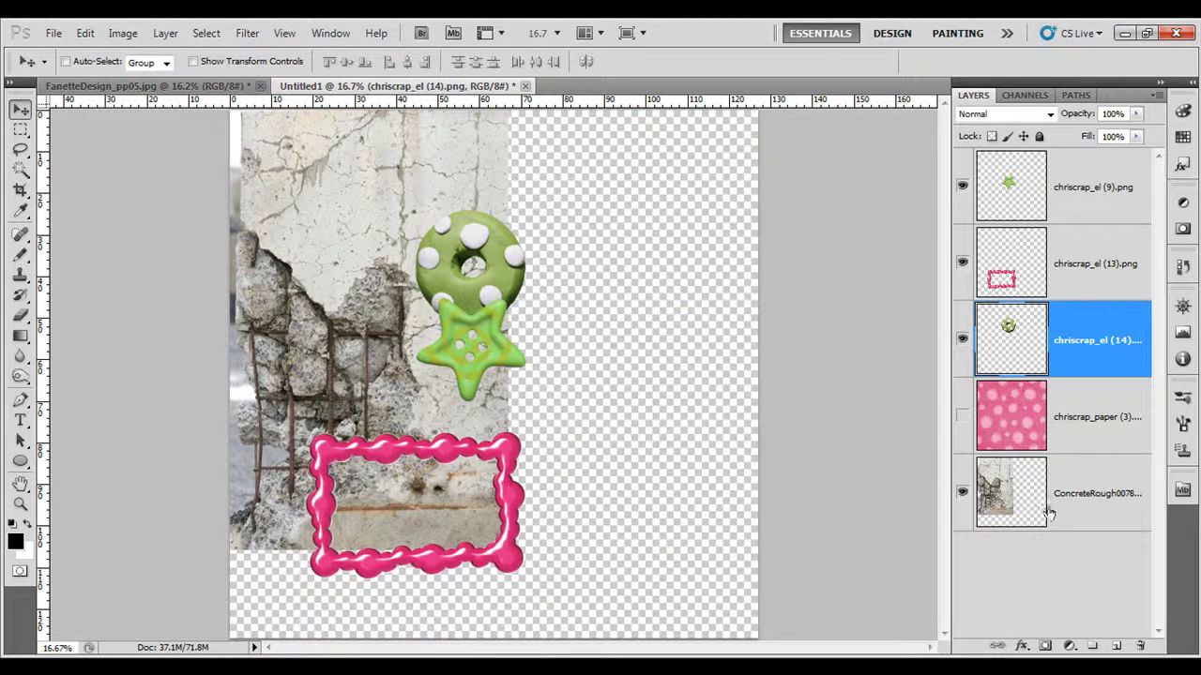
pyautogui.click(1049, 512)
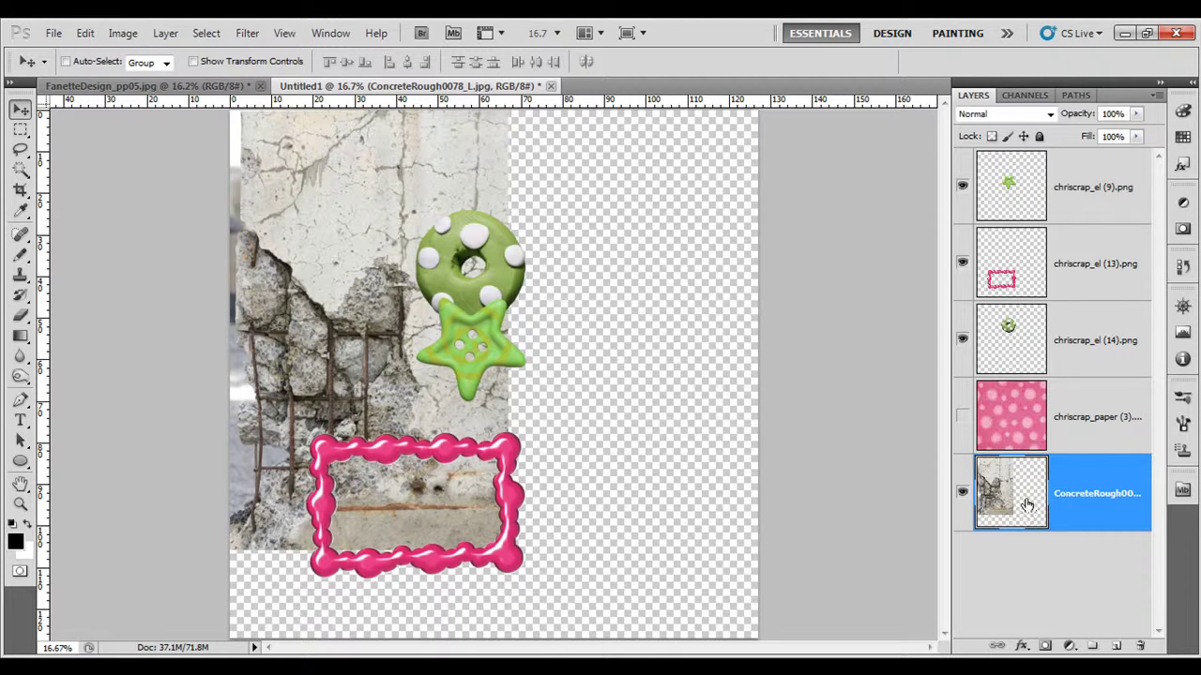
pyautogui.click(962, 417)
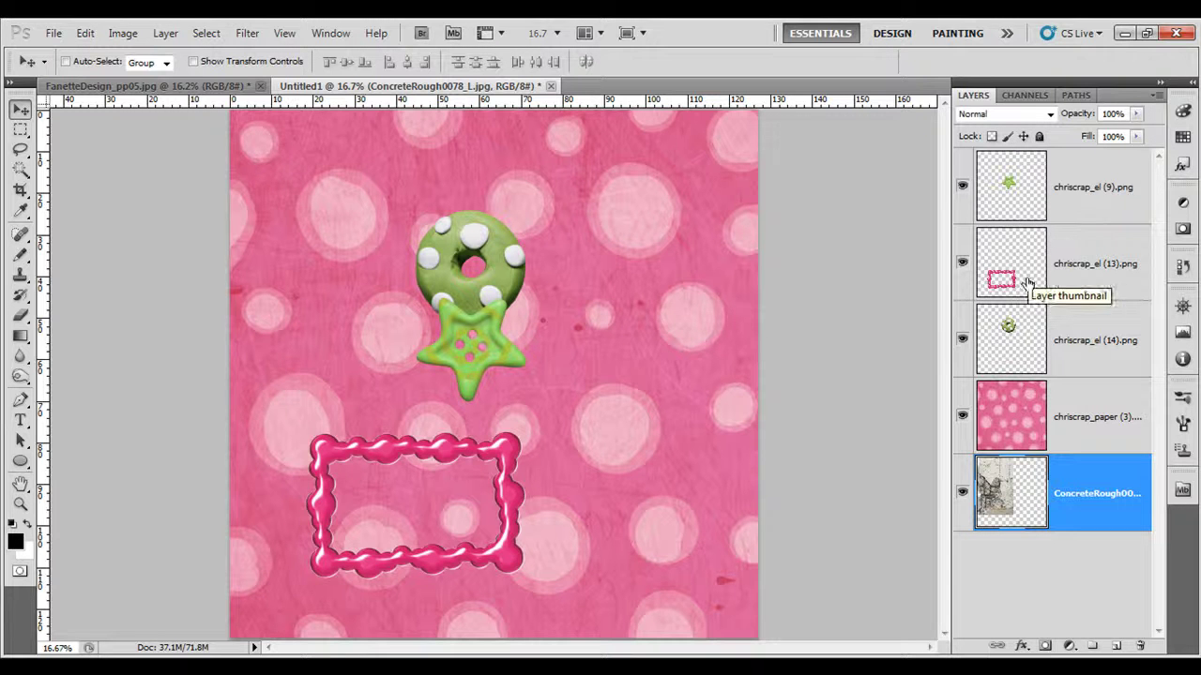
# Step: Minimize Photoshop to bring Bridge back, showing the 32-item adobe bridge 2 folder
pyautogui.click(1124, 32)
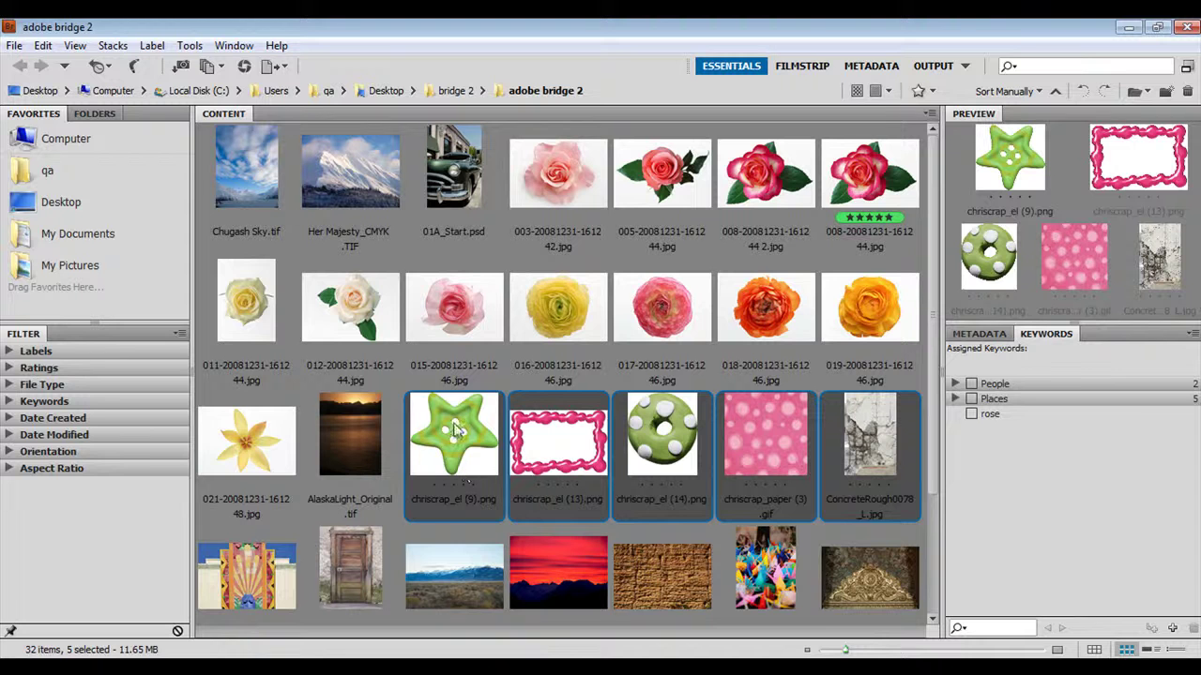
pyautogui.moveTo(487, 451)
pyautogui.mouseDown()
pyautogui.moveTo(451, 433)
pyautogui.moveTo(870, 469)
pyautogui.mouseUp()
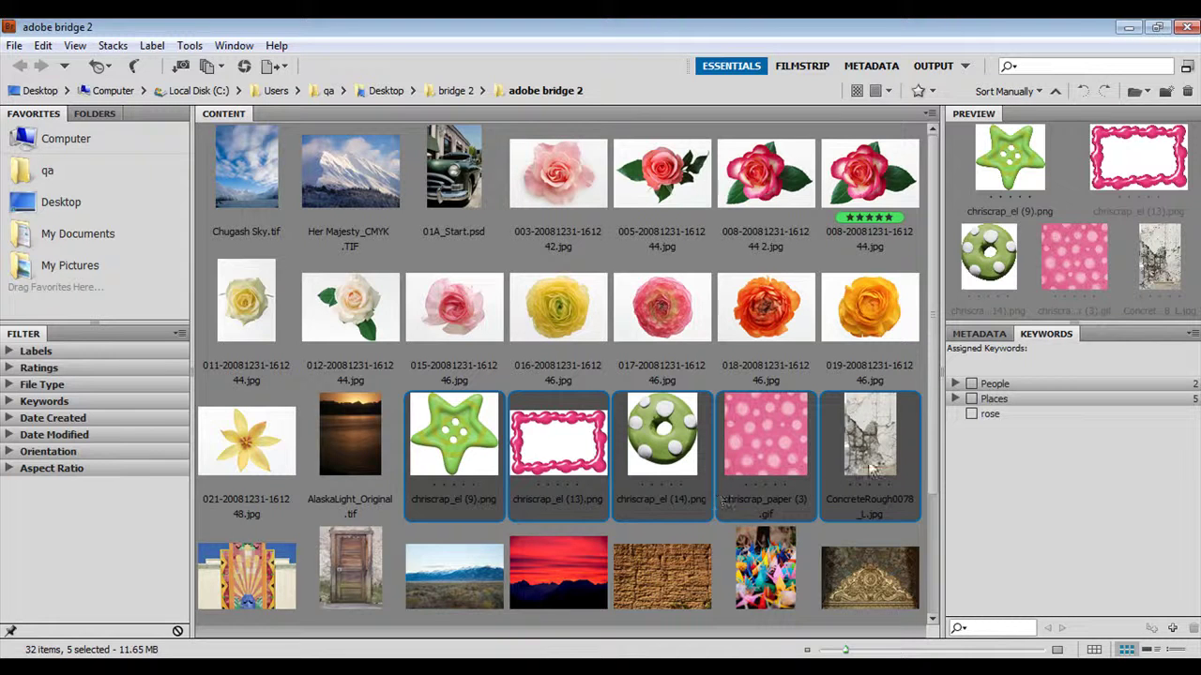